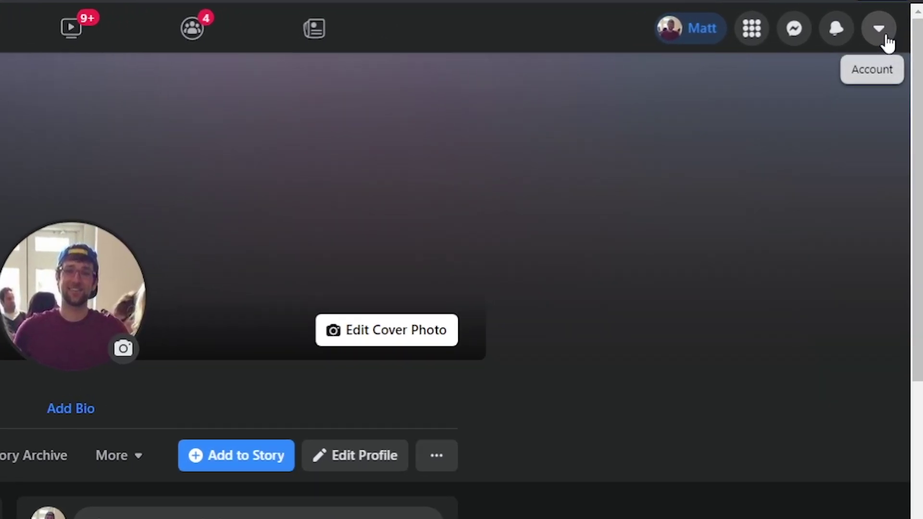
Go to Settings & Privacy > Settings > Your Facebook Information from the account menu.
left_click(879, 30)
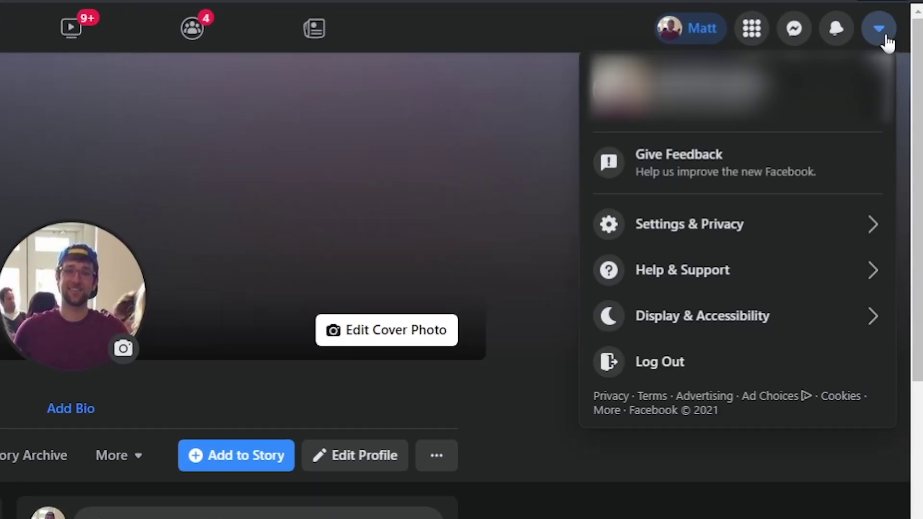
left_click(806, 241)
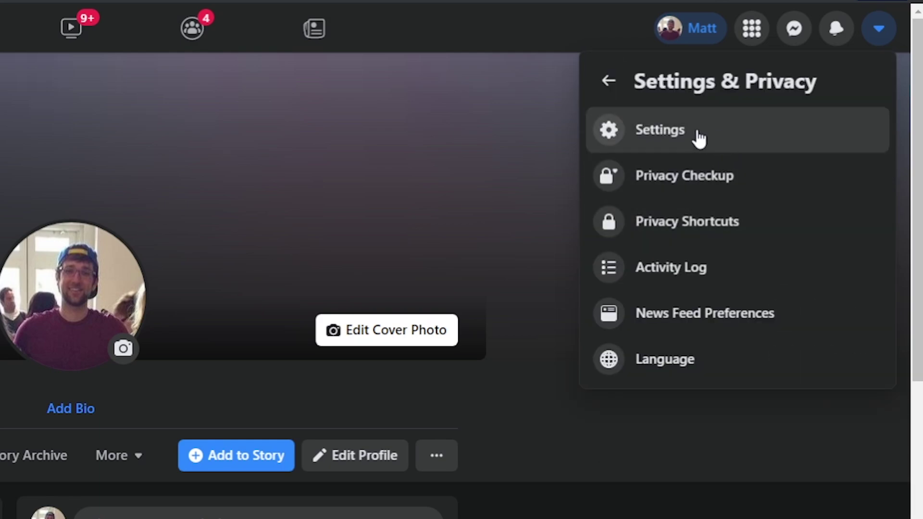
left_click(675, 137)
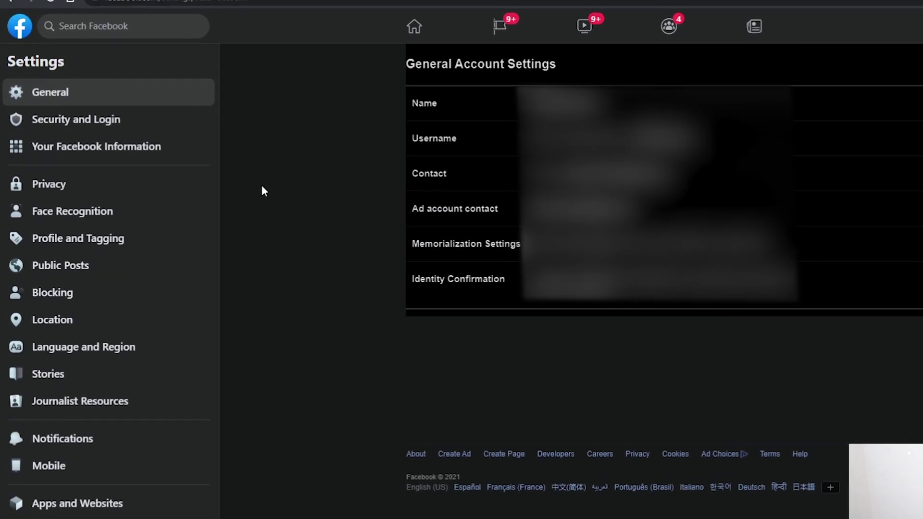
left_click(130, 158)
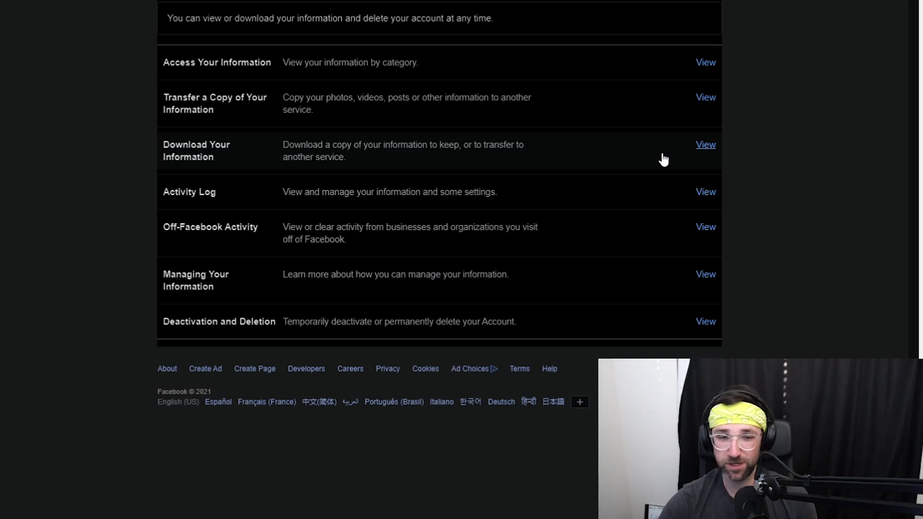
Open Download Your Information, check Available Copies, then request a new copy covering All time.
left_click(706, 145)
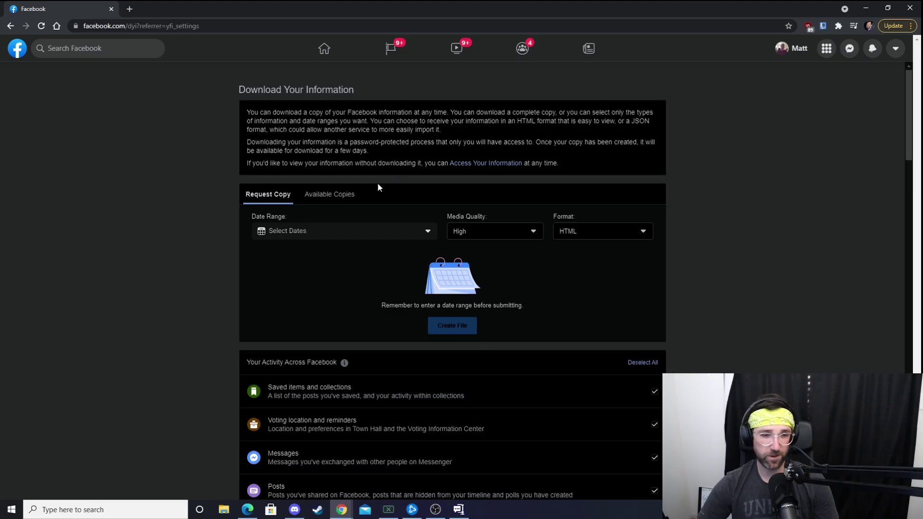
left_click(344, 197)
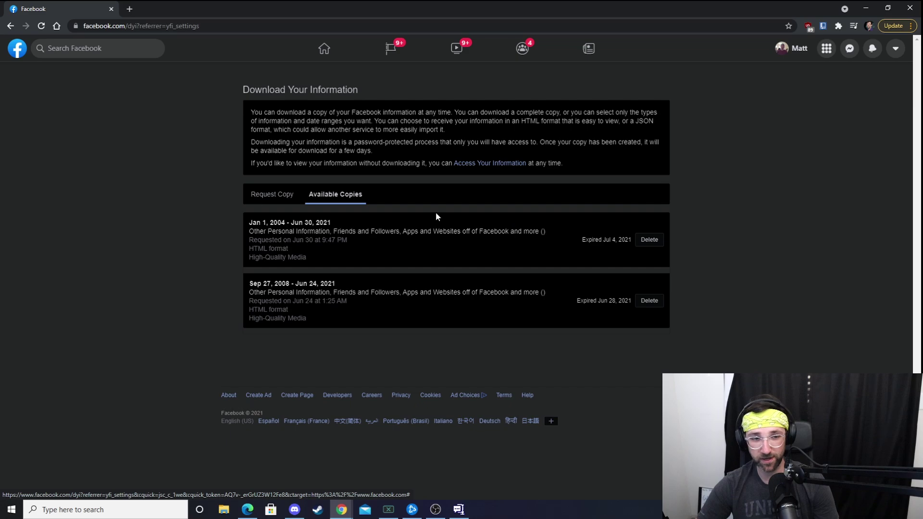
left_click(286, 199)
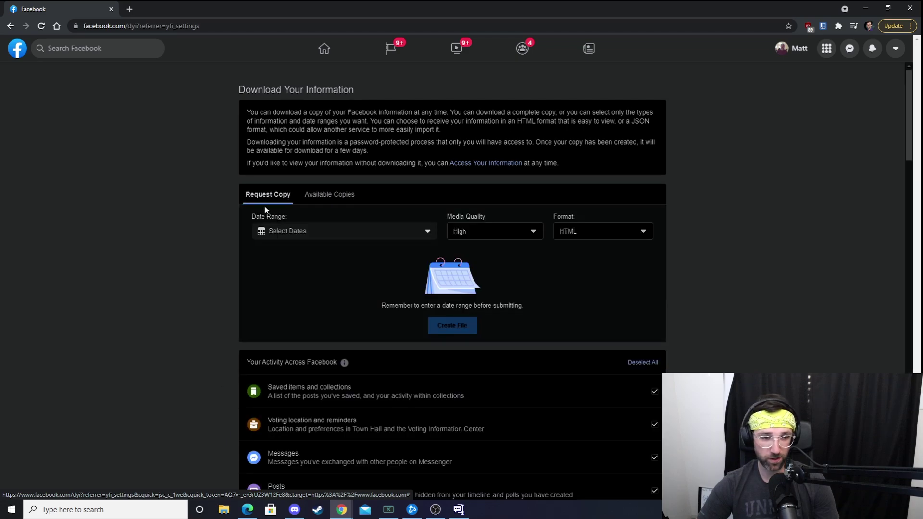
left_click(279, 231)
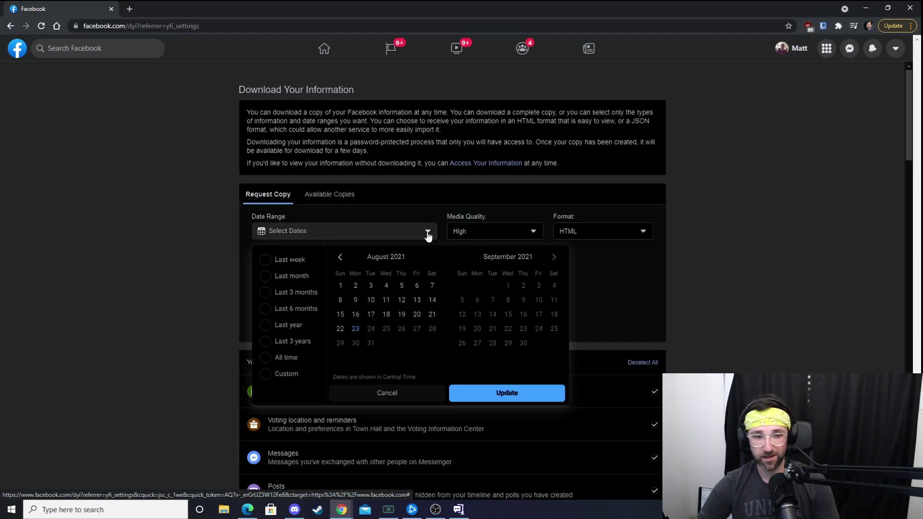
left_click(265, 361)
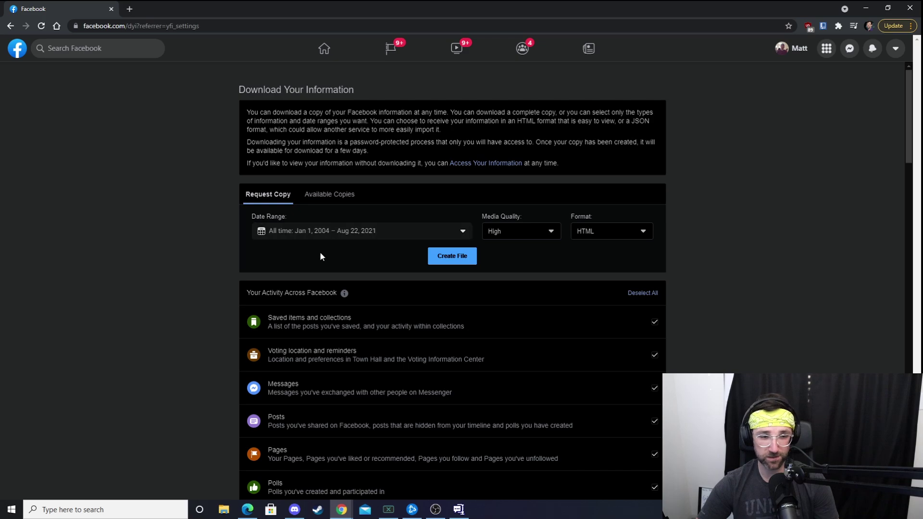
Set Media Quality to Medium and review the ticked categories from Saved items to Ads Information.
left_click(540, 233)
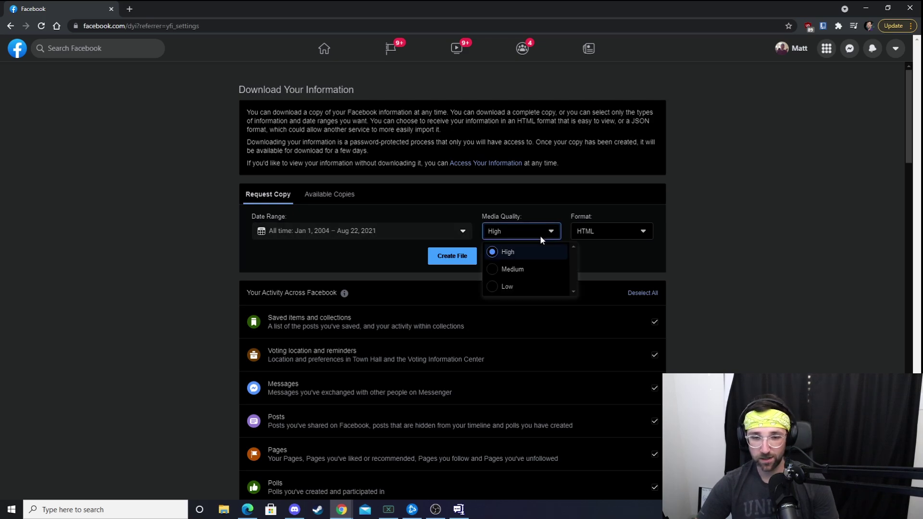
left_click(512, 267)
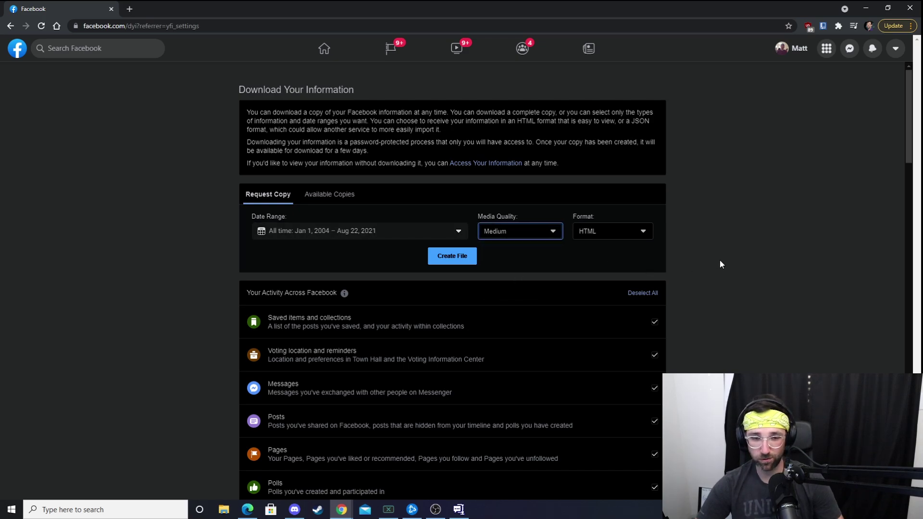
left_click_drag(908, 146, 907, 186)
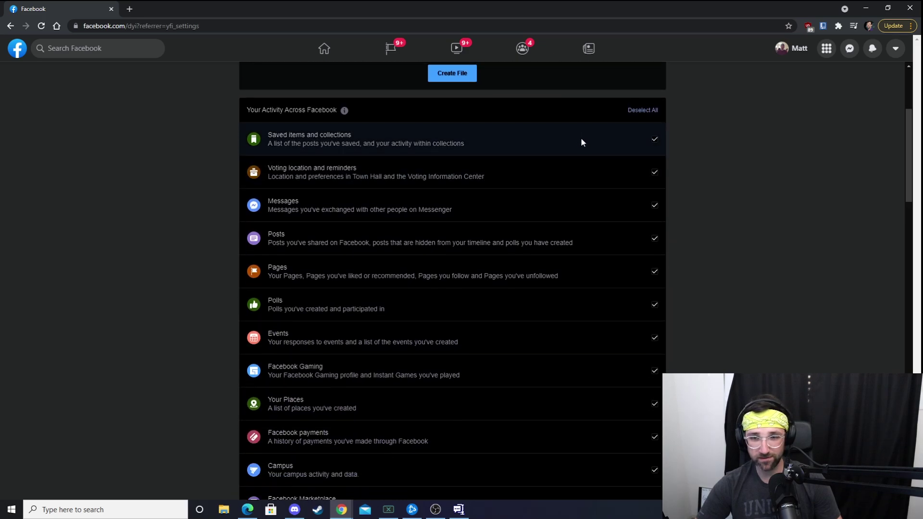
scroll(895, 221, "down", 6)
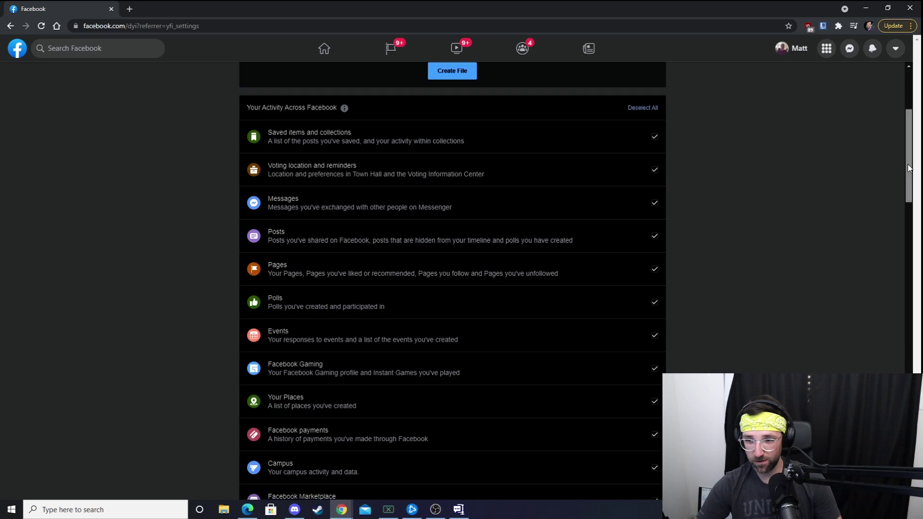
scroll(895, 222, "down", 8)
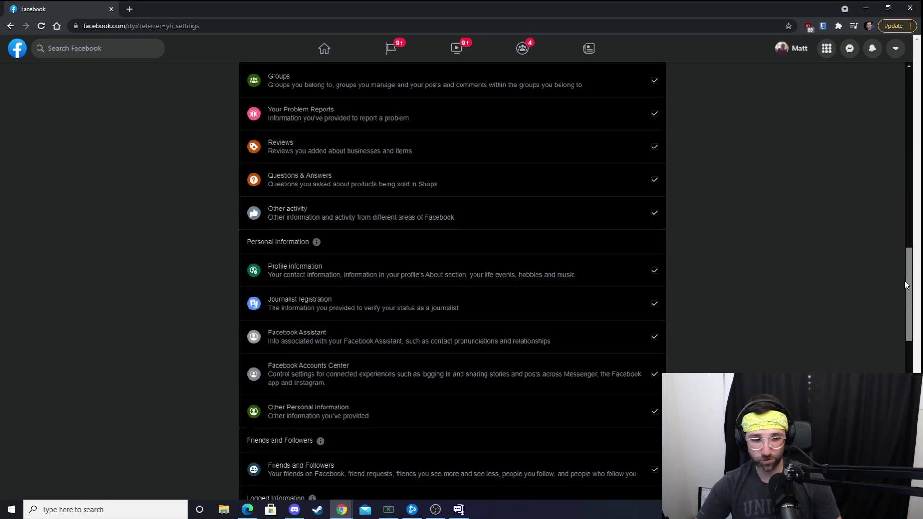
scroll(903, 295, "down", 1)
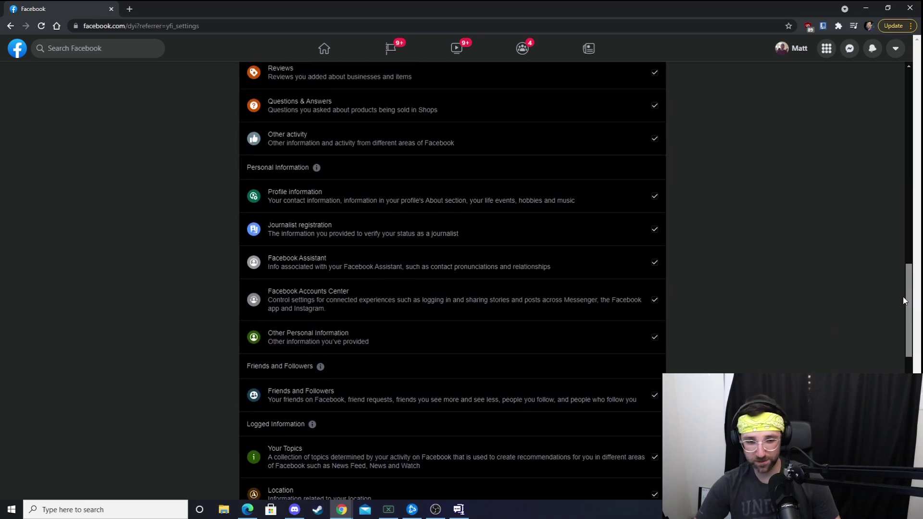
scroll(901, 308, "down", 6)
scroll(894, 363, "down", 4)
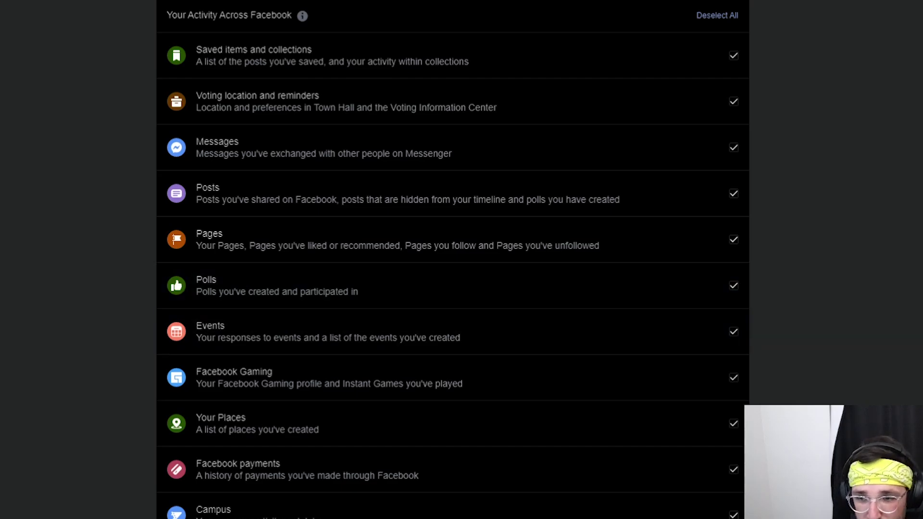
scroll(452, 259, "down", 15)
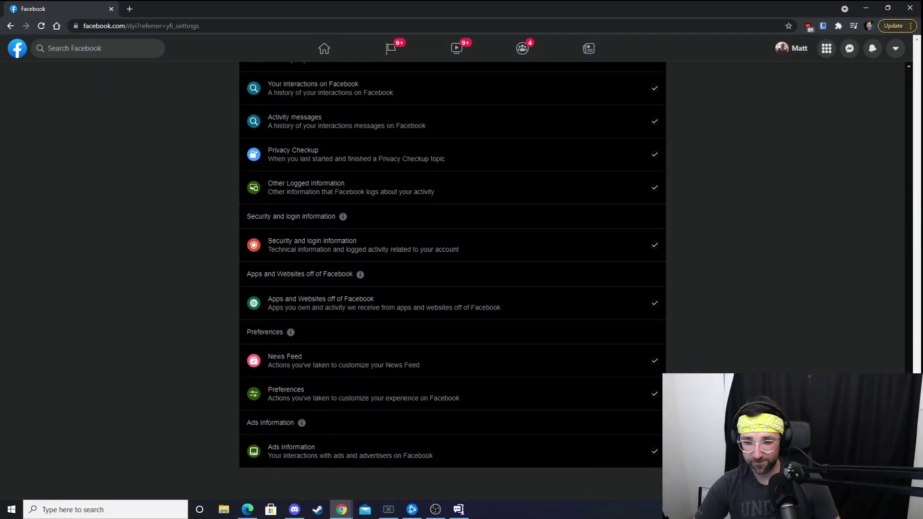
scroll(888, 167, "up", 15)
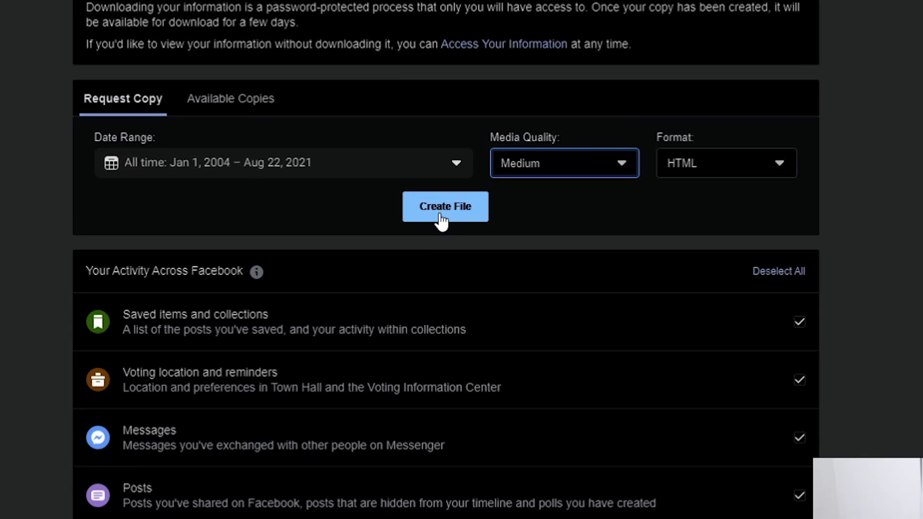
Create the file for the All time, Medium quality, HTML information copy.
left_click(441, 216)
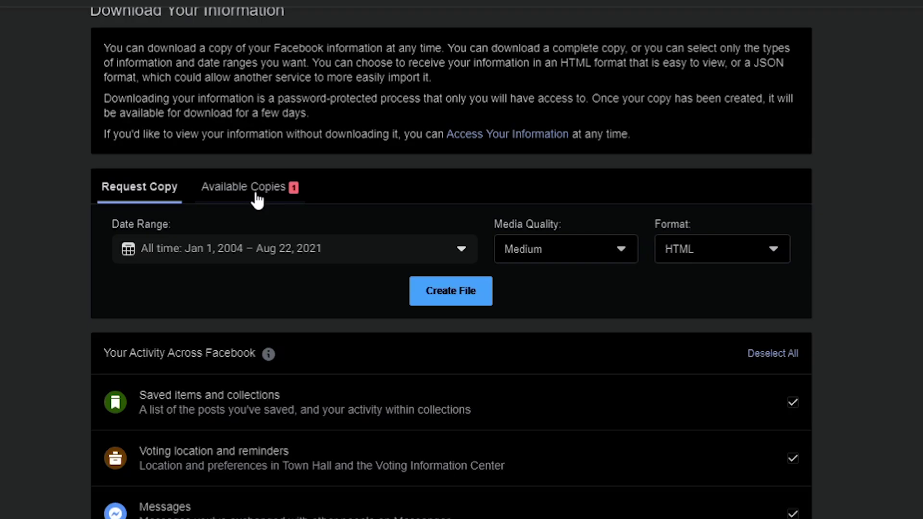
Download the 80 MB copy from Available Copies, confirming with the account password.
left_click(339, 174)
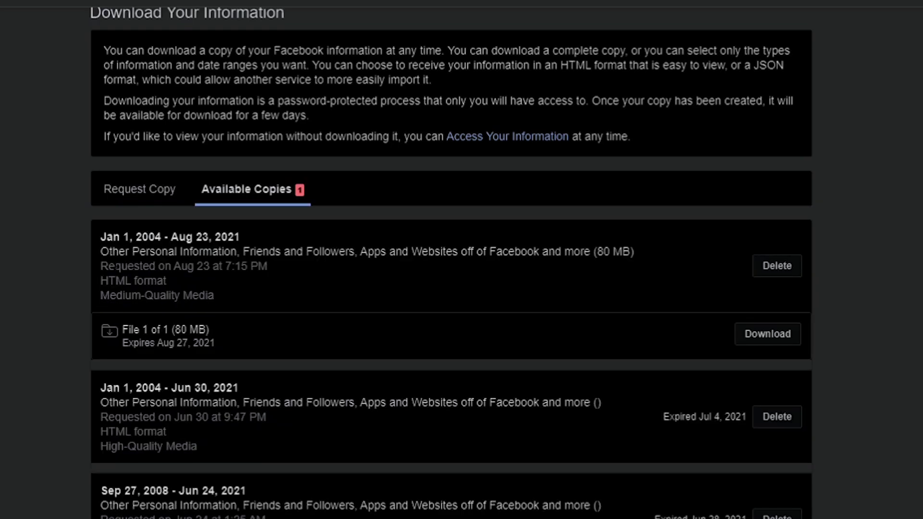
left_click_drag(112, 236, 182, 266)
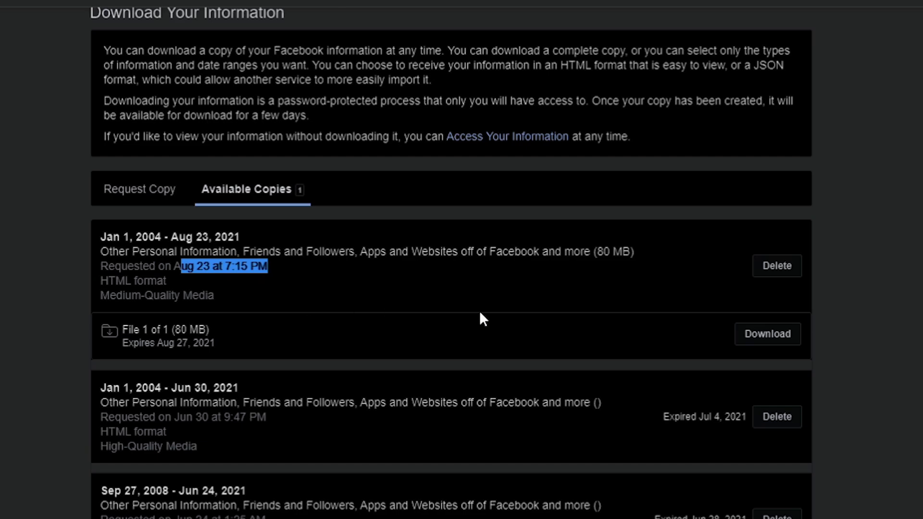
left_click(769, 337)
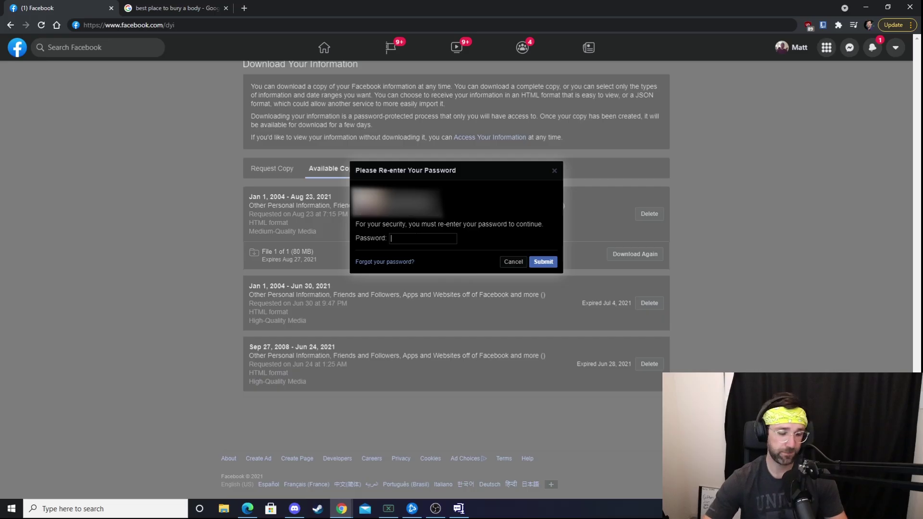
key("Return")
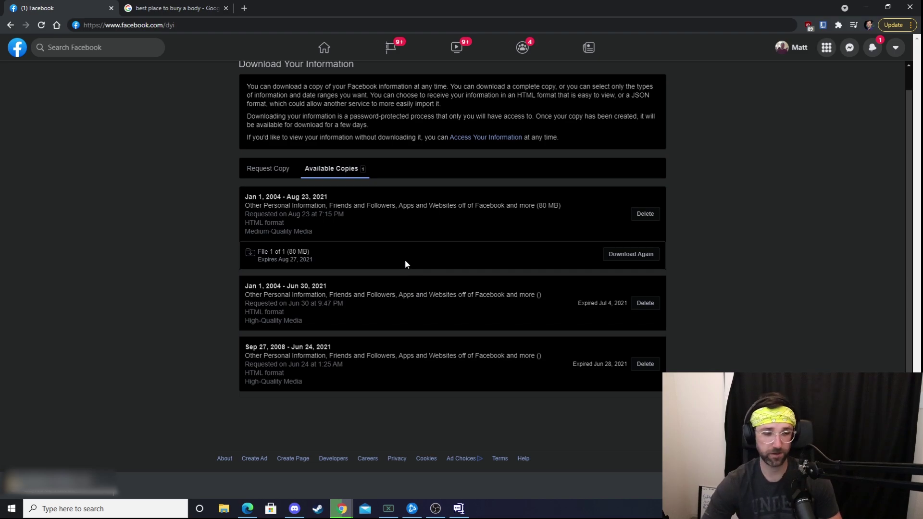
Search Windows for 'download' and open the Downloads folder.
left_click(106, 510)
type("download")
key("Return")
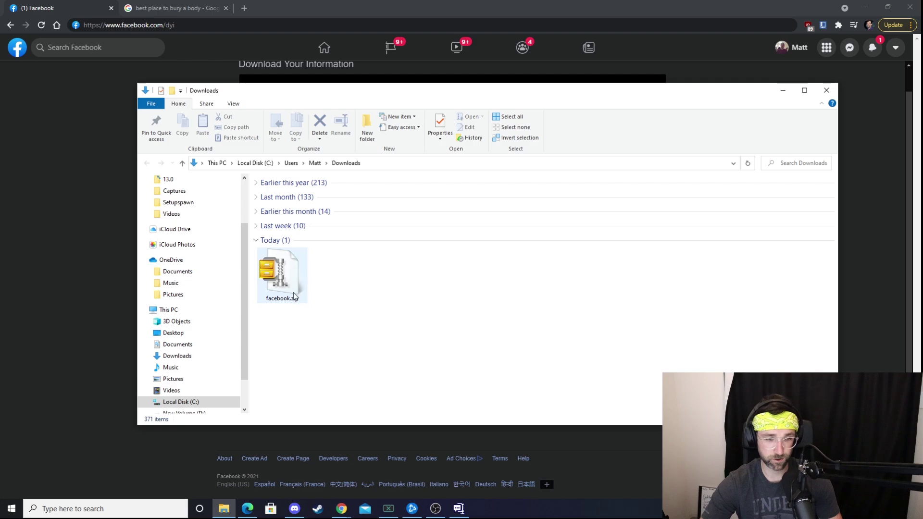
Extract facebook.zip into Downloads with 7-Zip Extract Here, replacing existing files.
right_click(285, 277)
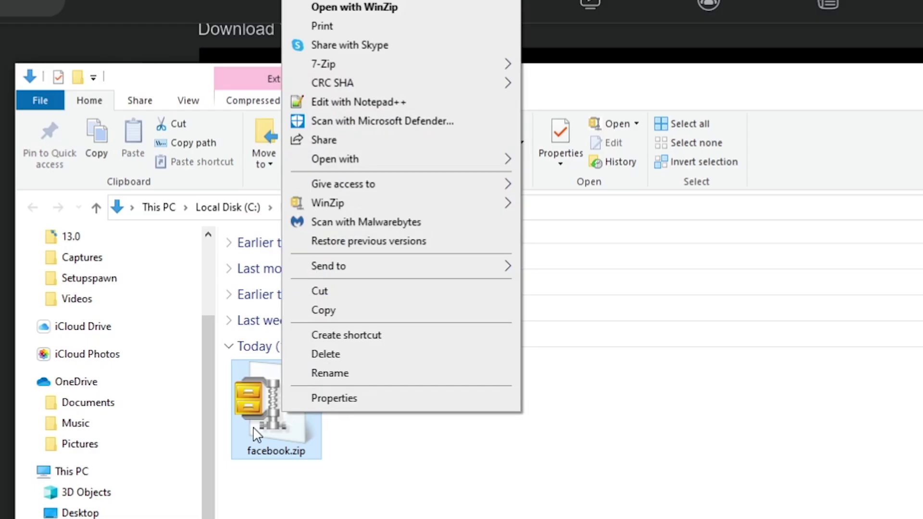
mouse_move(378, 62)
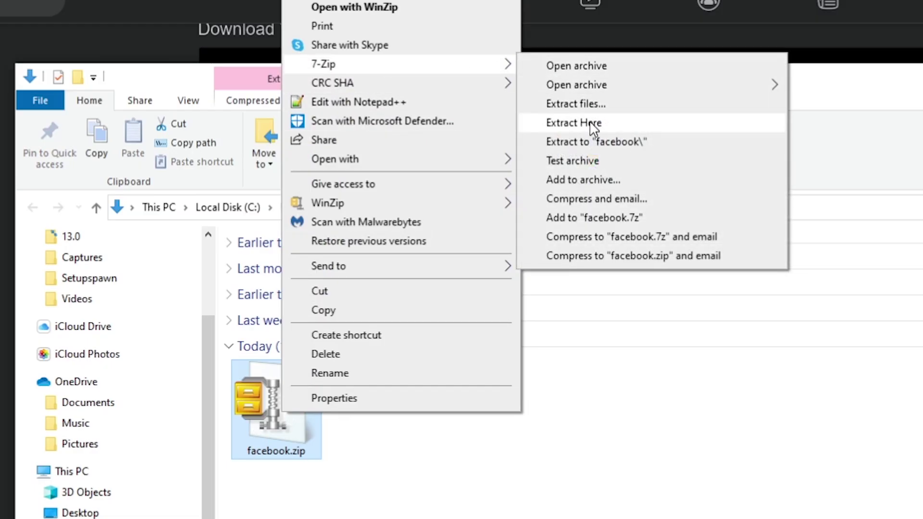
left_click(592, 121)
left_click(628, 470)
Enlarge the window, browse photos_and_videos, then return and select index.html.
left_click_drag(835, 232, 845, 370)
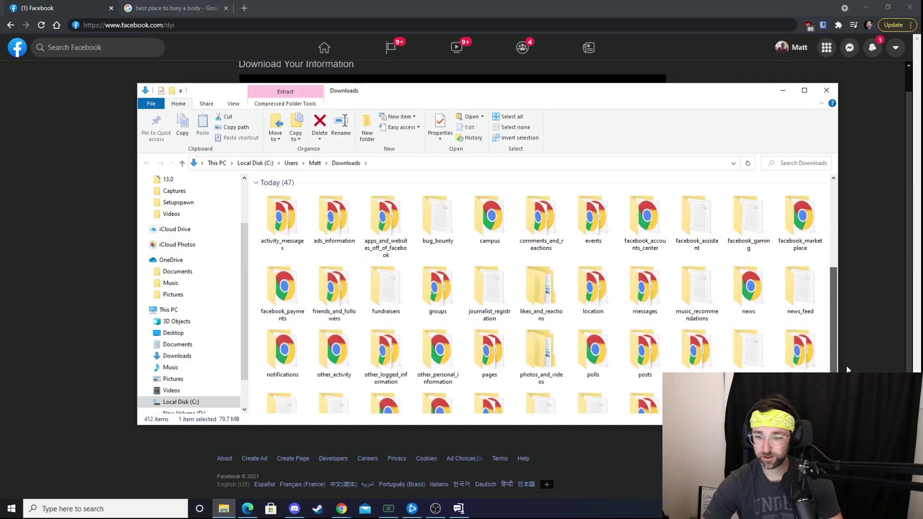
left_click_drag(838, 425, 850, 479)
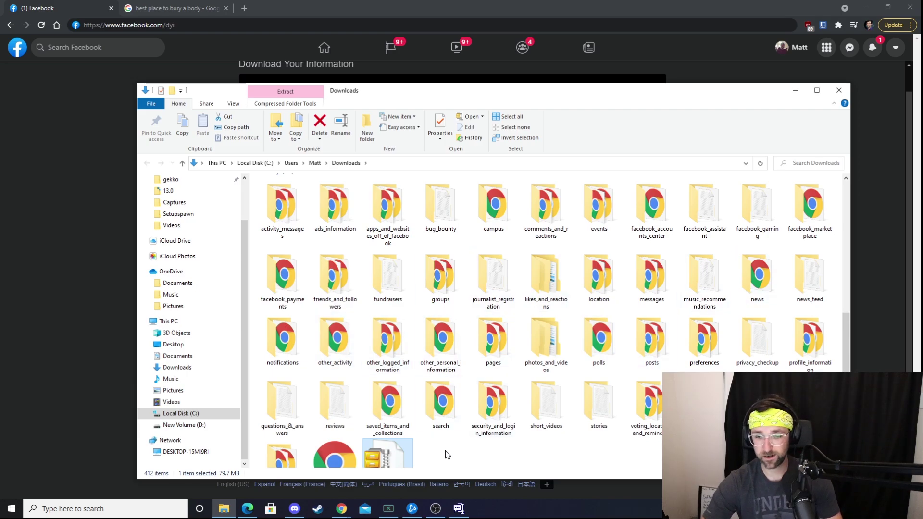
double_click(553, 356)
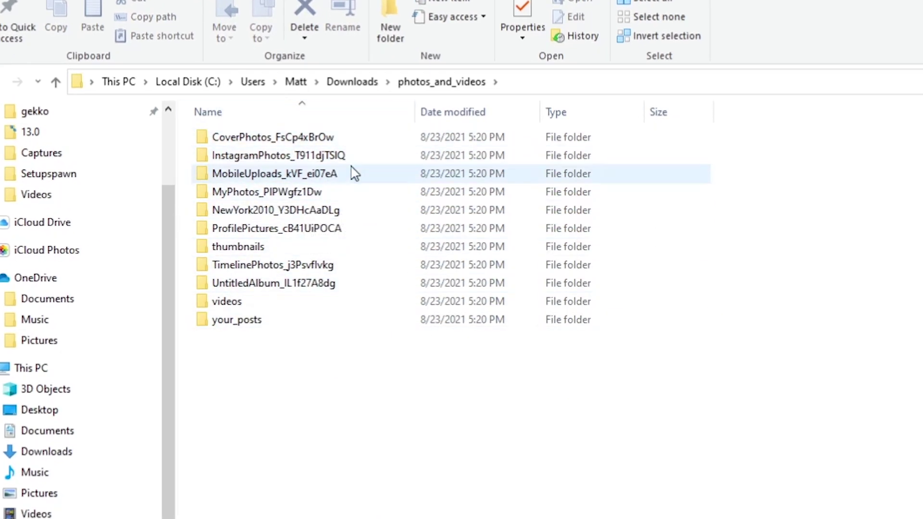
left_click(363, 85)
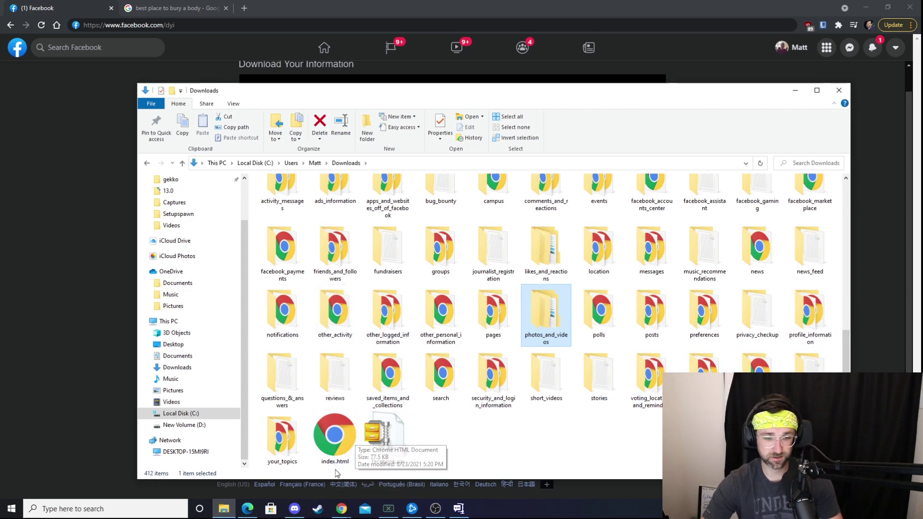
left_click(335, 446)
right_click(335, 446)
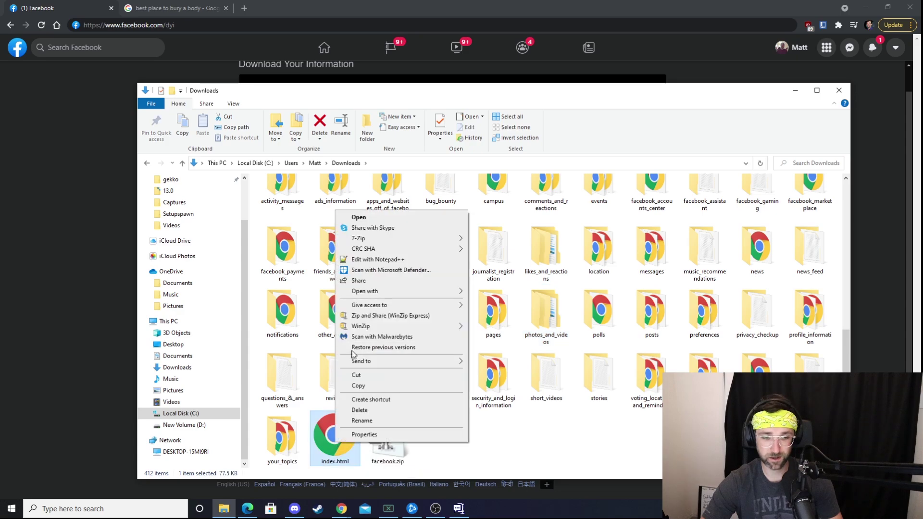
Open index.html in Chrome and scroll through the archive sections, including Stories.
left_click(356, 217)
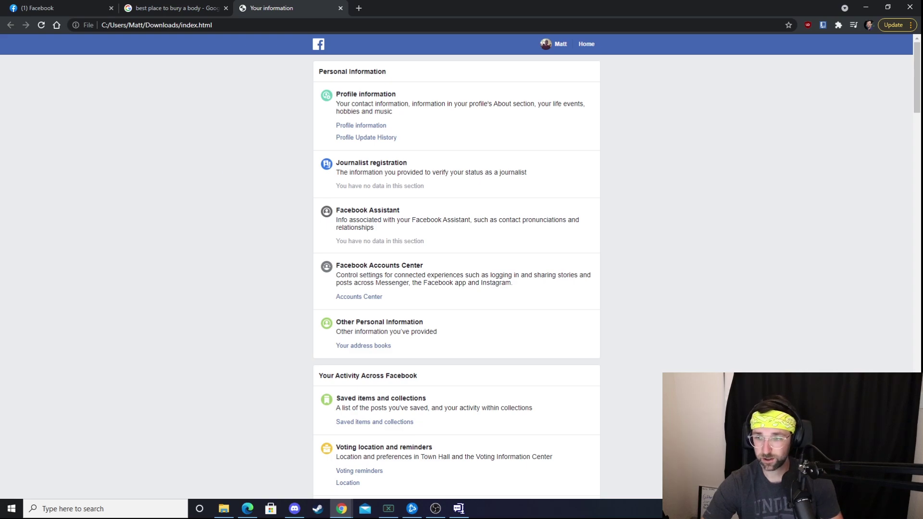
scroll(420, 221, "down", 20)
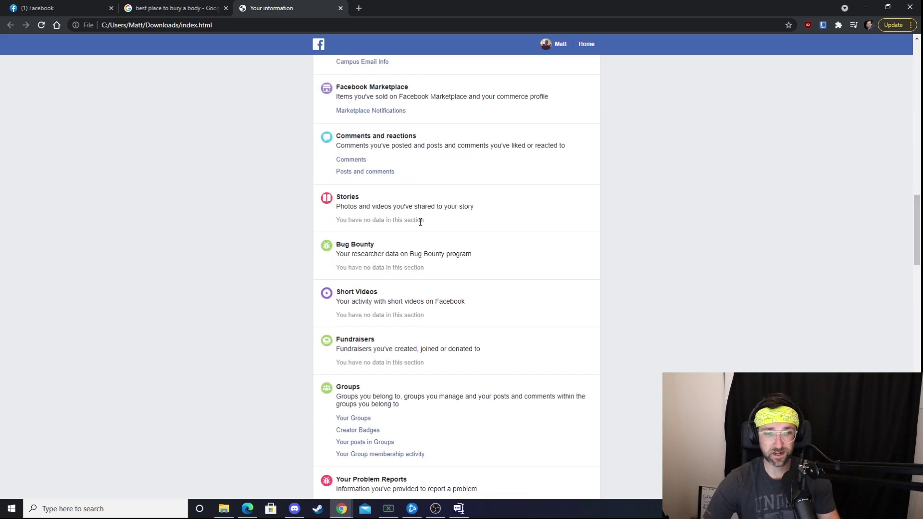
left_click_drag(428, 222, 354, 201)
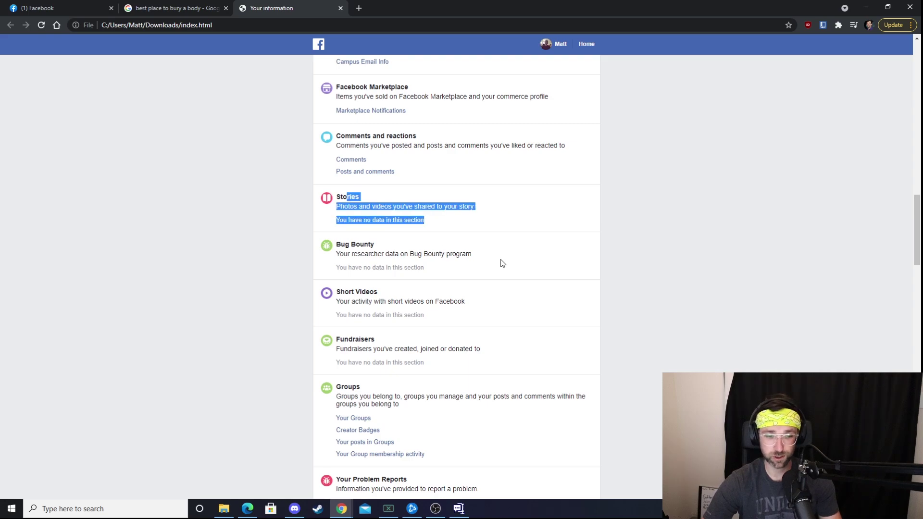
scroll(503, 264, "down", 8)
scroll(525, 303, "down", 4)
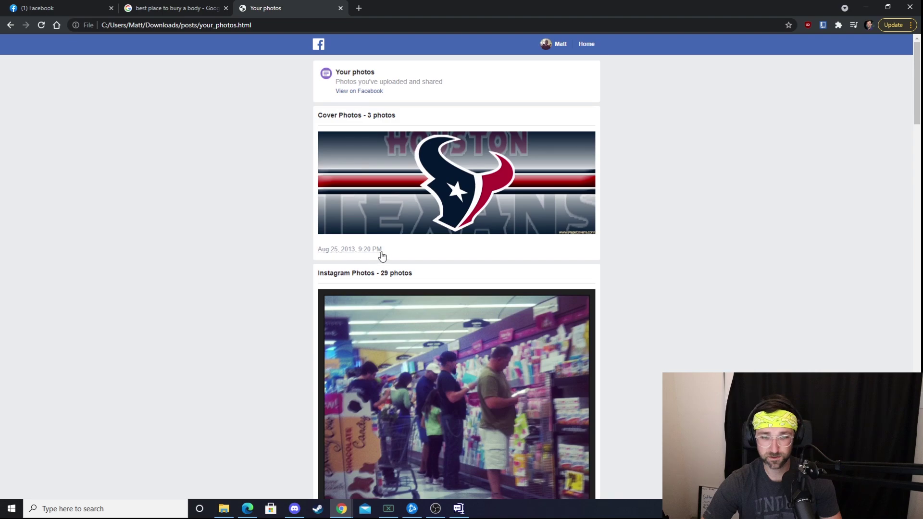
scroll(529, 279, "down", 1)
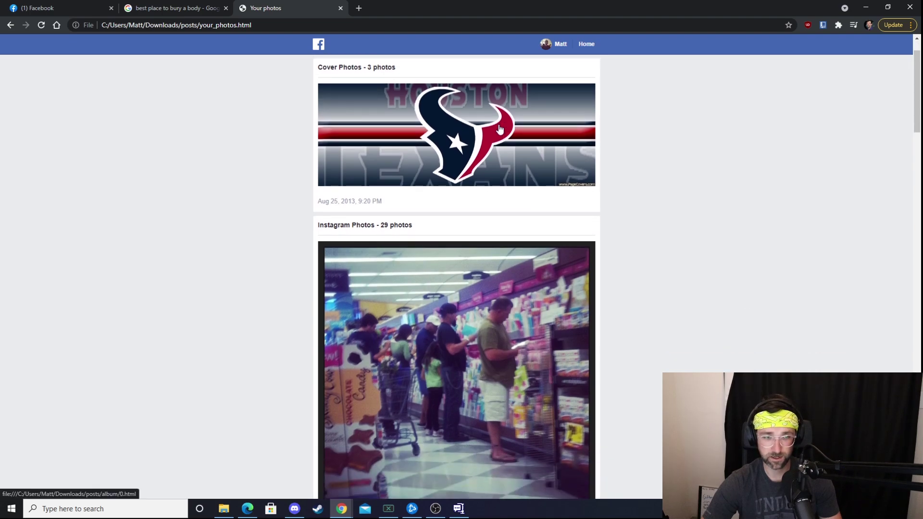
scroll(606, 264, "down", 7)
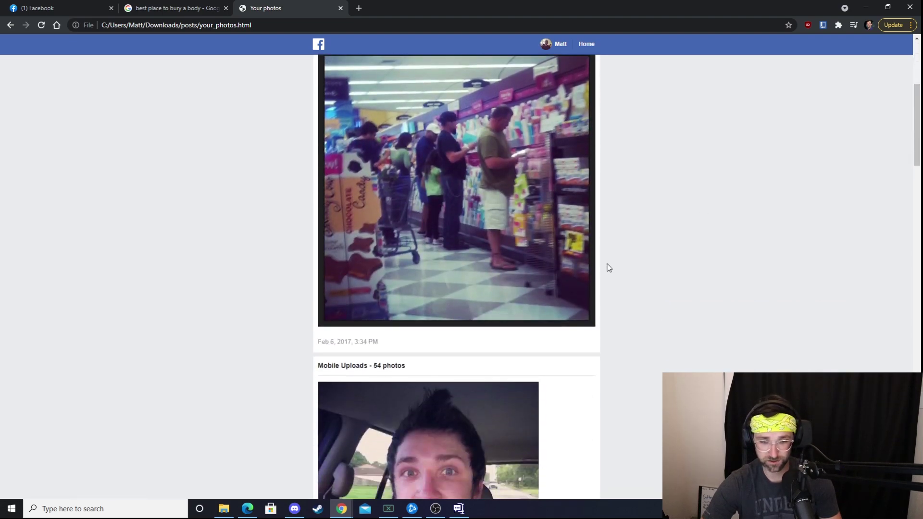
scroll(592, 294, "down", 2)
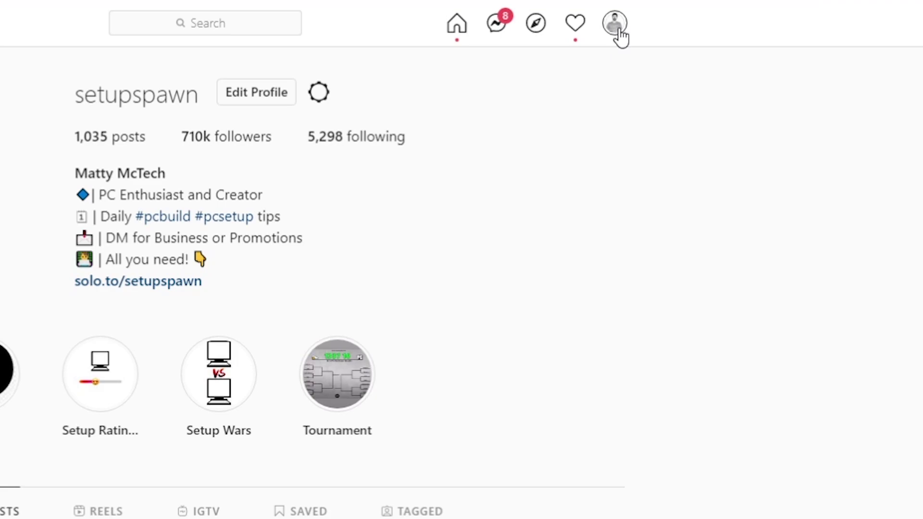
Go to Instagram Settings > Privacy and Security and scroll to Data Download.
left_click(618, 34)
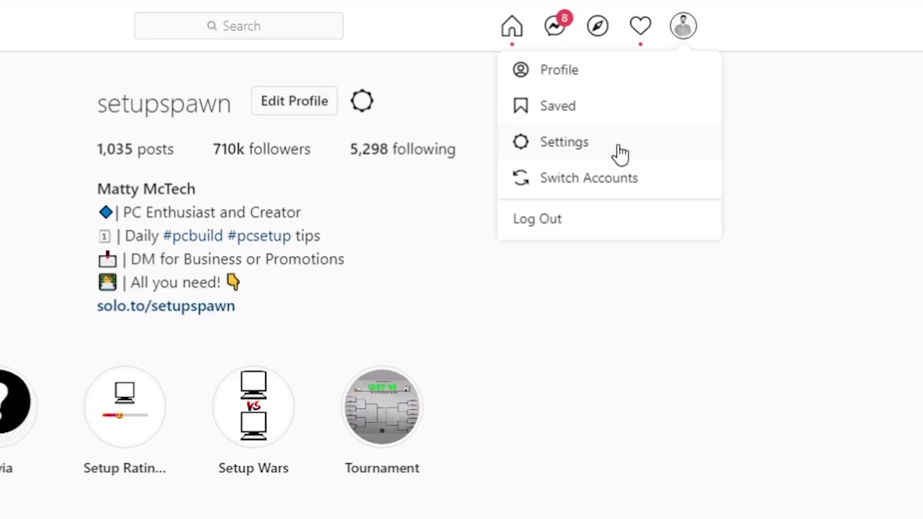
left_click(620, 153)
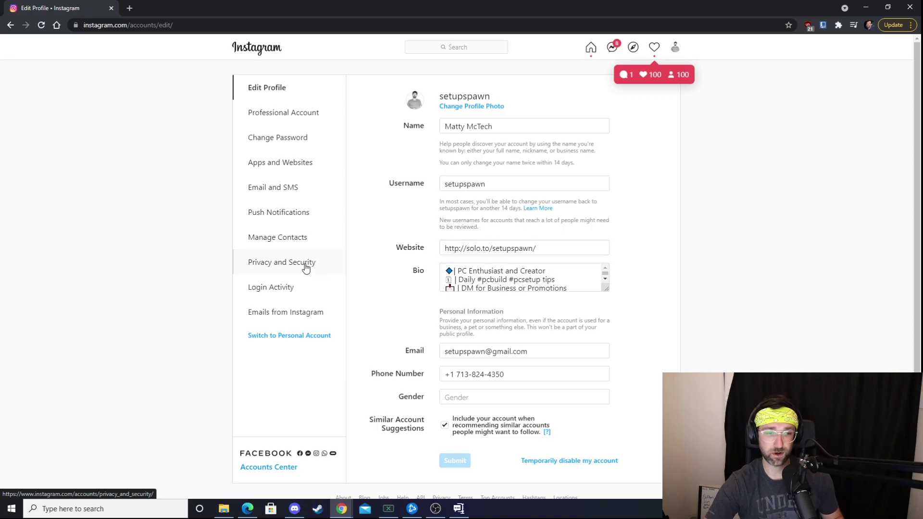
left_click(305, 268)
scroll(660, 264, "down", 5)
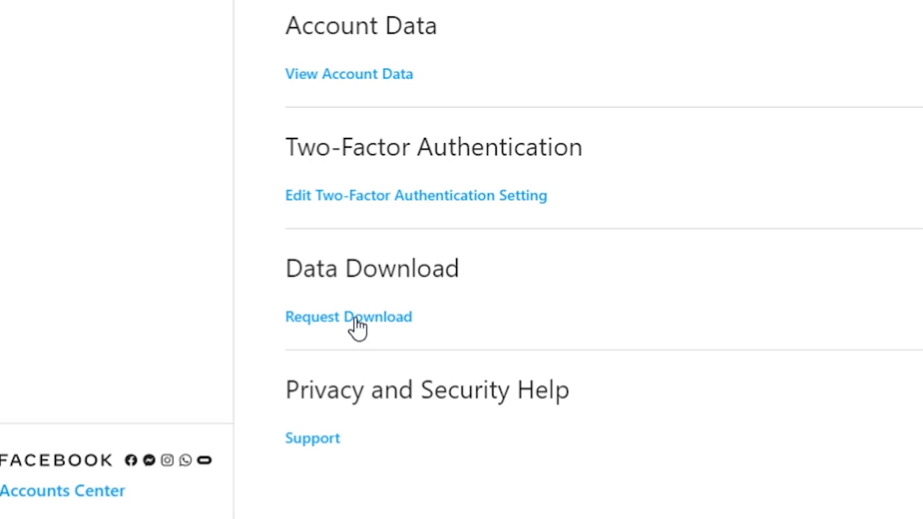
Request an Instagram data download in HTML format, confirming with the account password.
left_click(355, 319)
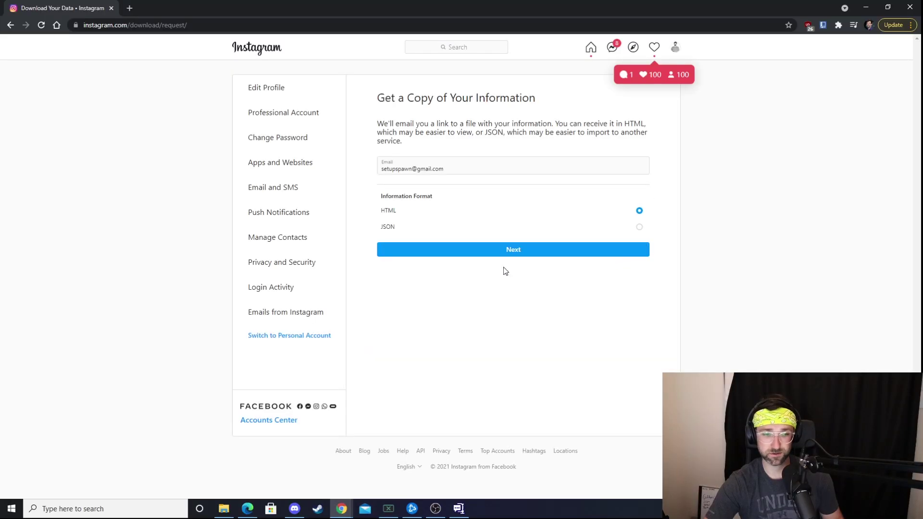
left_click(509, 255)
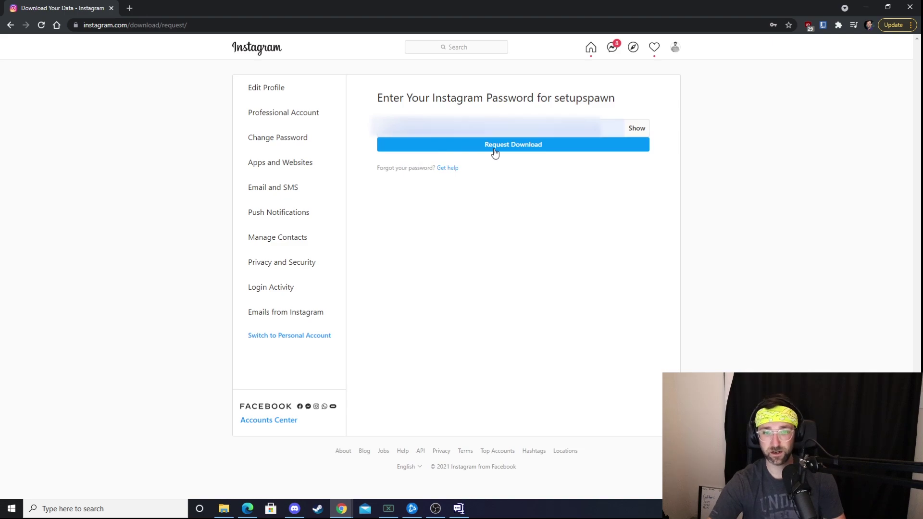
left_click(495, 150)
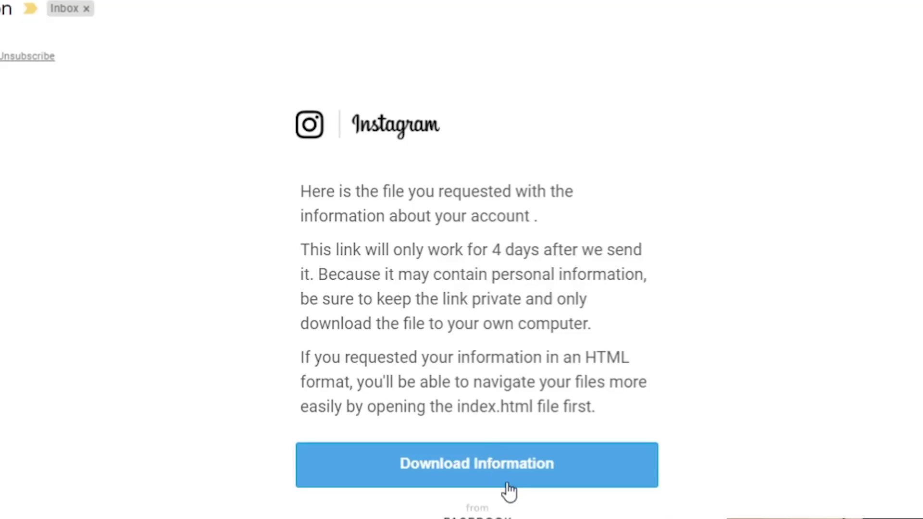
Follow the Instagram email's Download Information link and start a Windows search for Downloads.
left_click(528, 478)
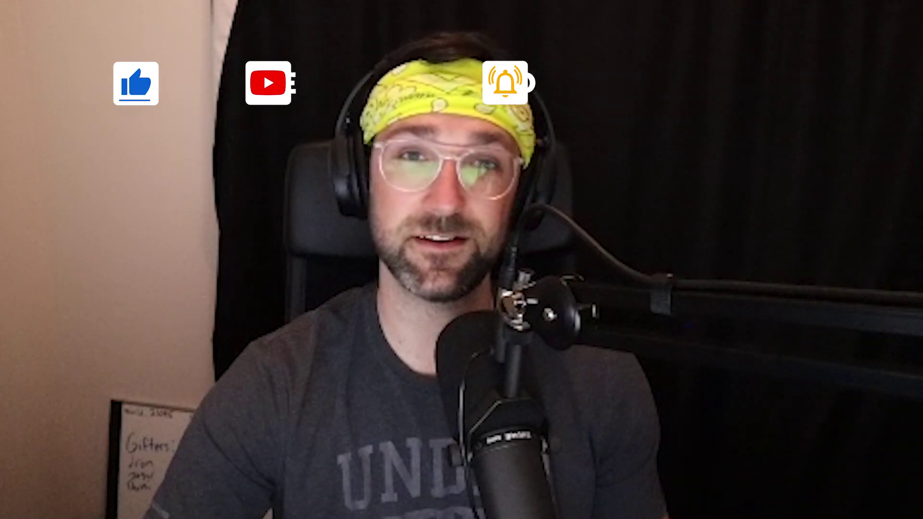
left_click(172, 510)
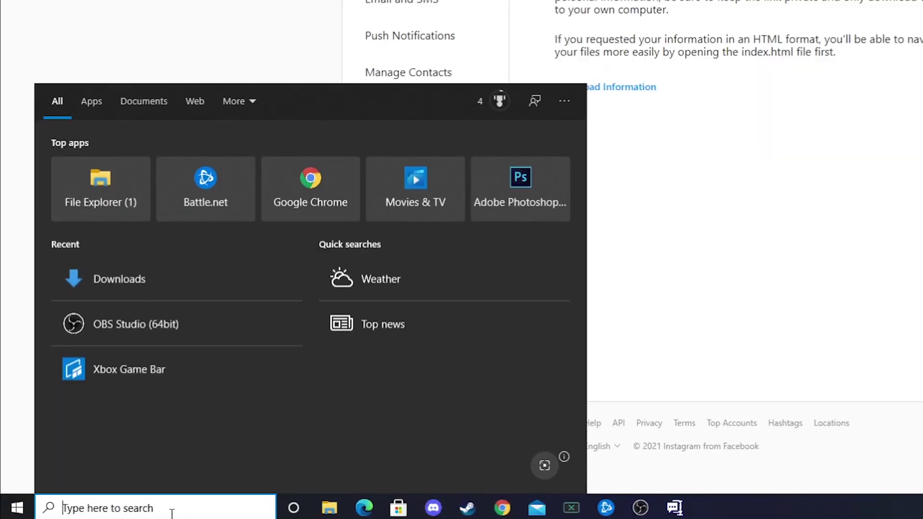
Go to Downloads and extract instagram.zip in place with 7-Zip Extract Here.
type("down")
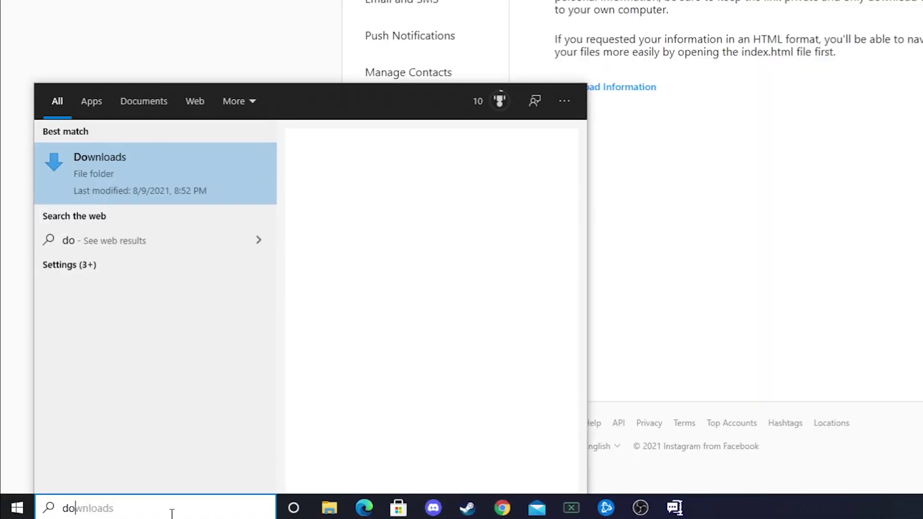
left_click(202, 178)
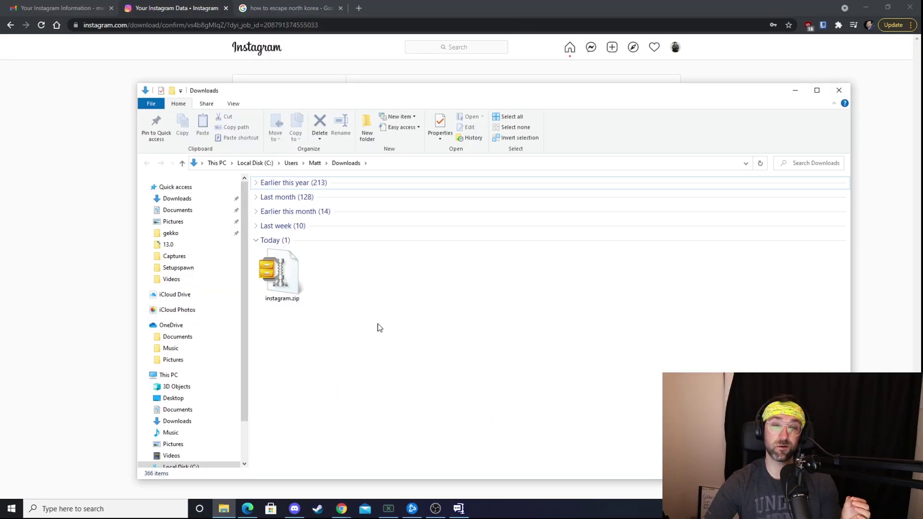
left_click(286, 274)
right_click(288, 275)
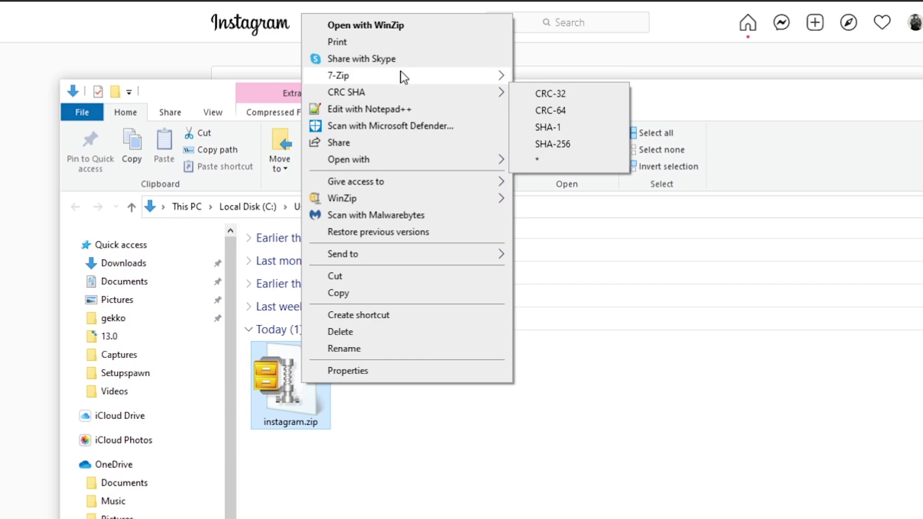
mouse_move(432, 73)
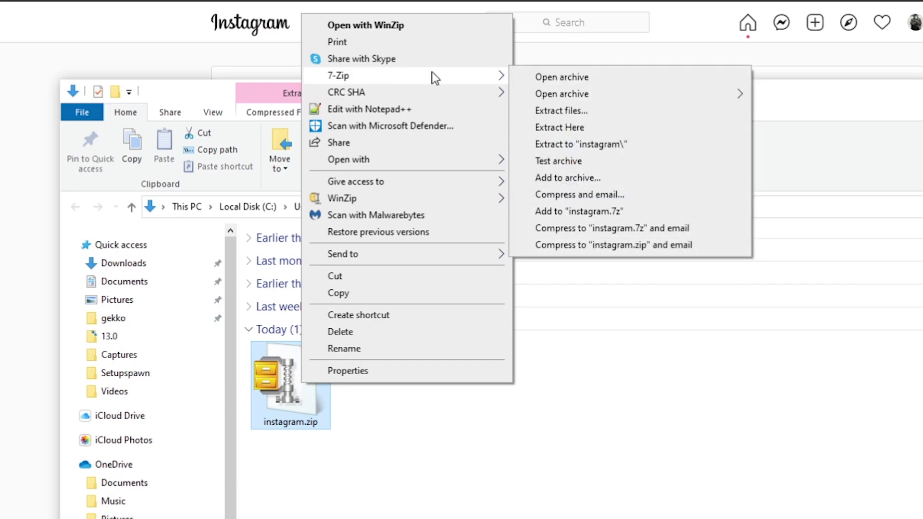
left_click(599, 125)
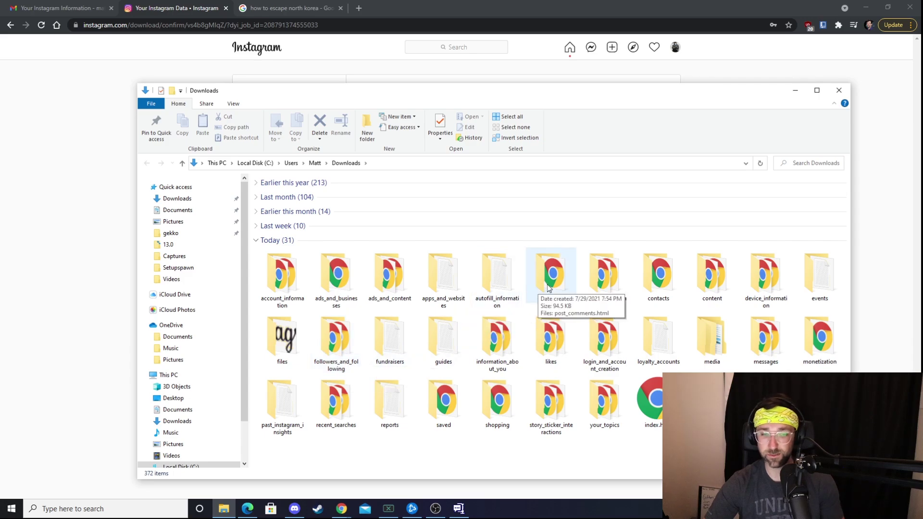
Browse into media\stories\201807 and play the first story video.
left_click(713, 341)
double_click(716, 345)
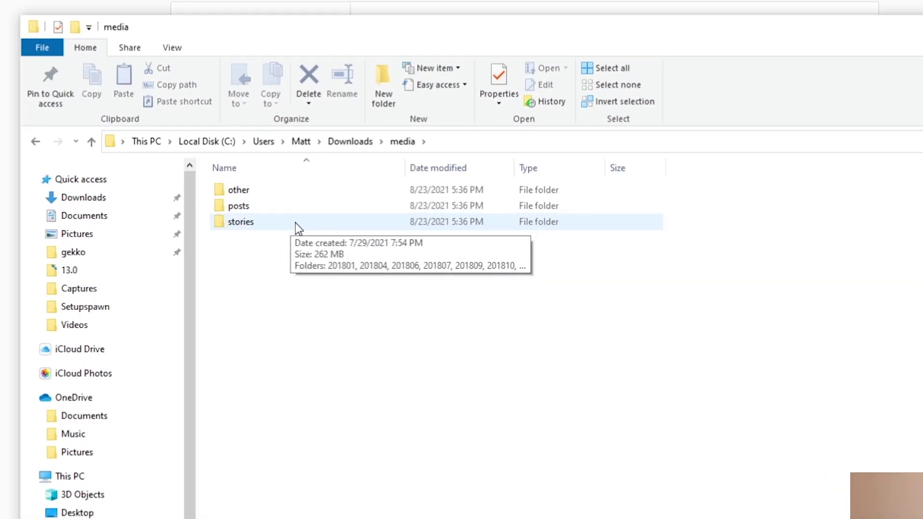
left_click(313, 216)
double_click(298, 225)
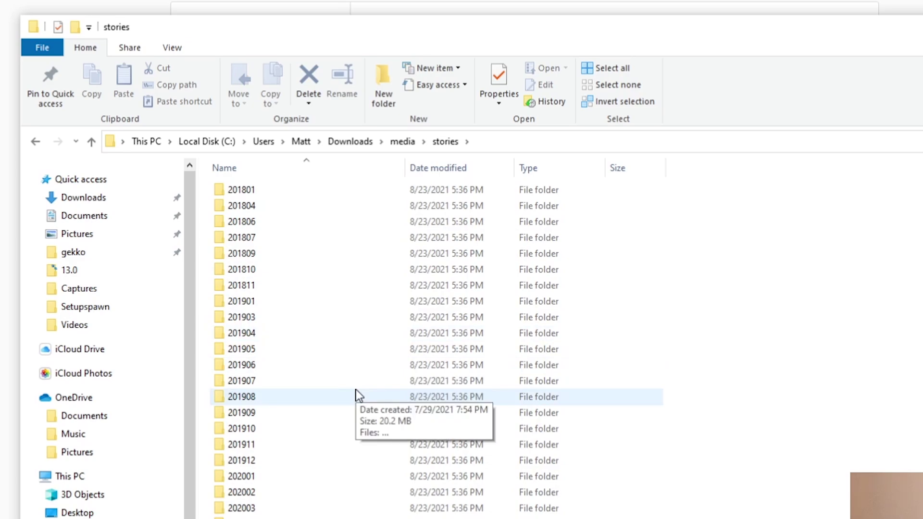
scroll(356, 398, "down", 1)
scroll(362, 423, "down", 4)
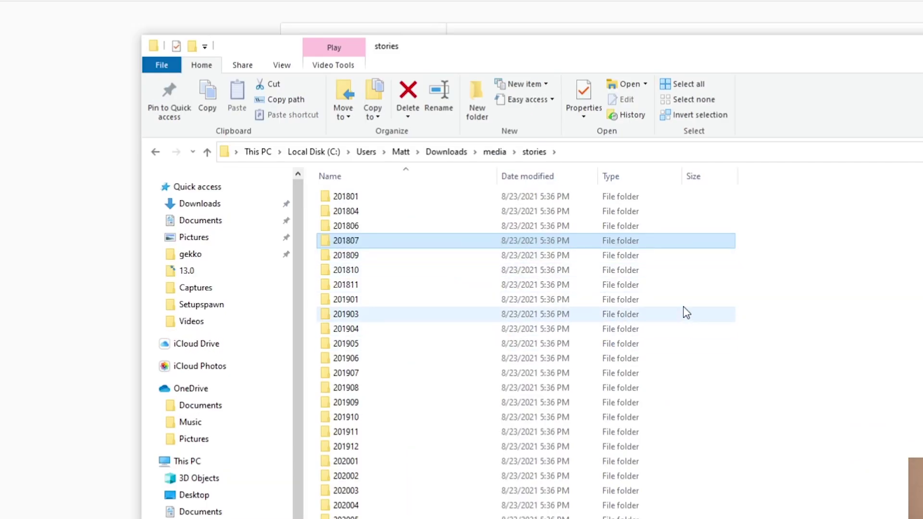
double_click(436, 243)
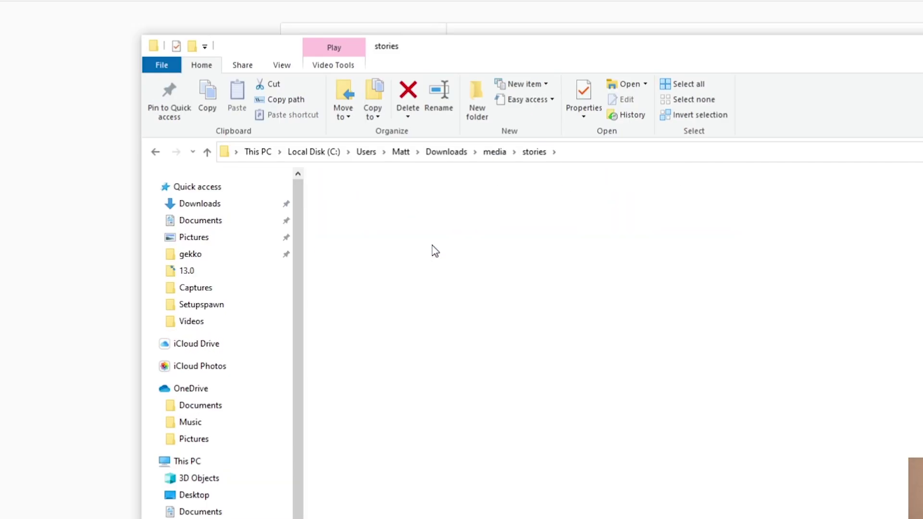
double_click(352, 227)
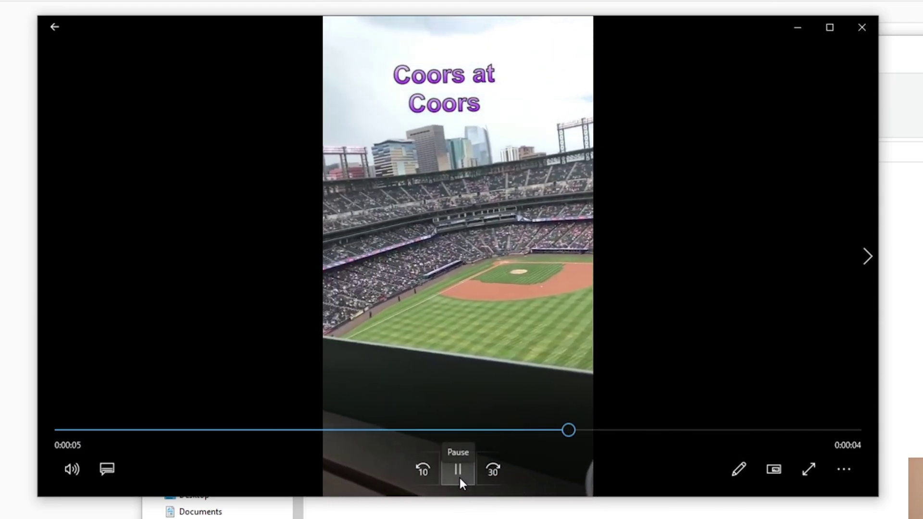
Pause the 'Coors at Coors' story video and close the Movies & TV player.
left_click(459, 475)
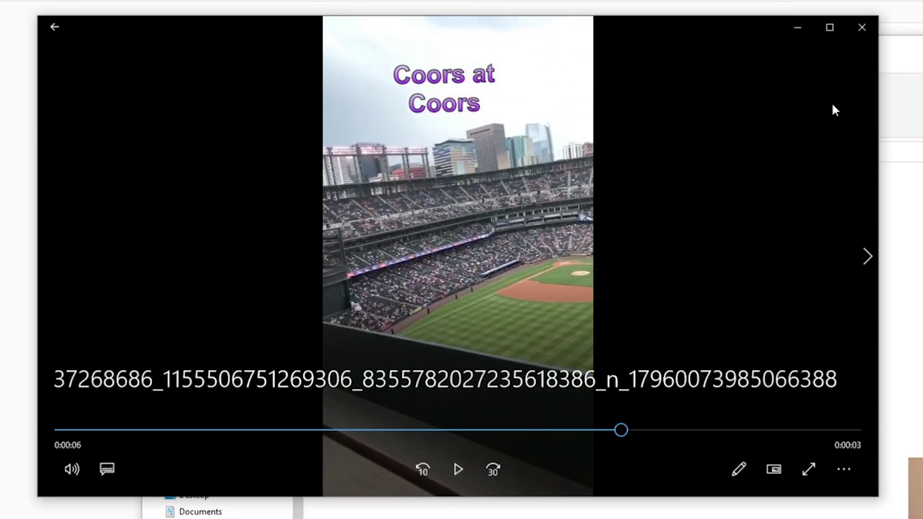
left_click(864, 26)
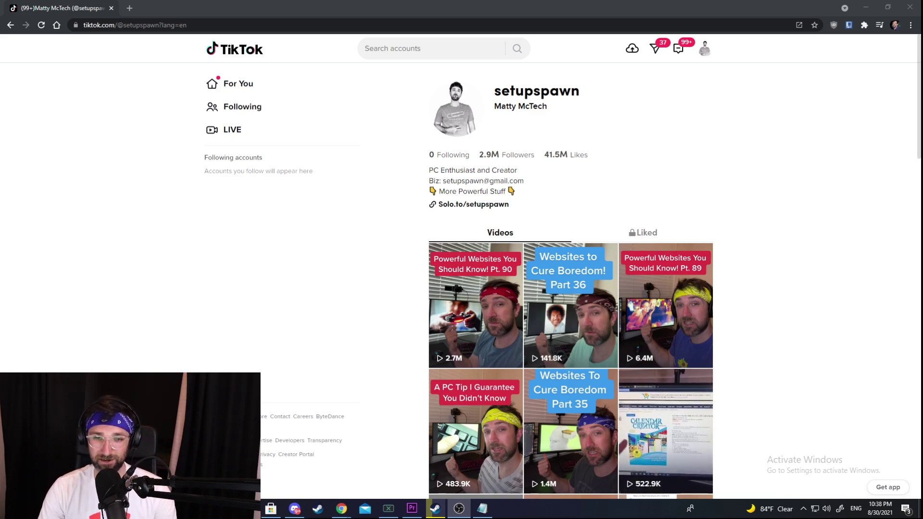
Bring the TikTok browser window forward and choose Settings from the profile avatar menu.
left_click(783, 155)
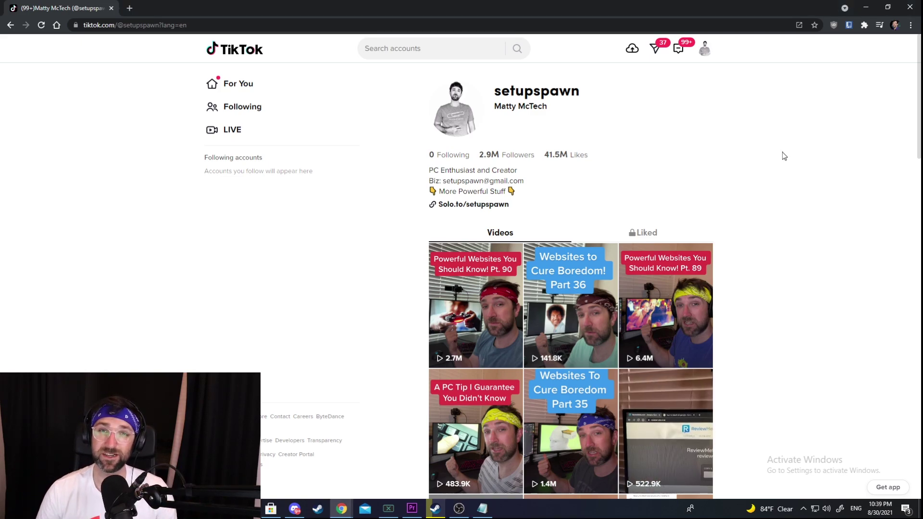
mouse_move(710, 54)
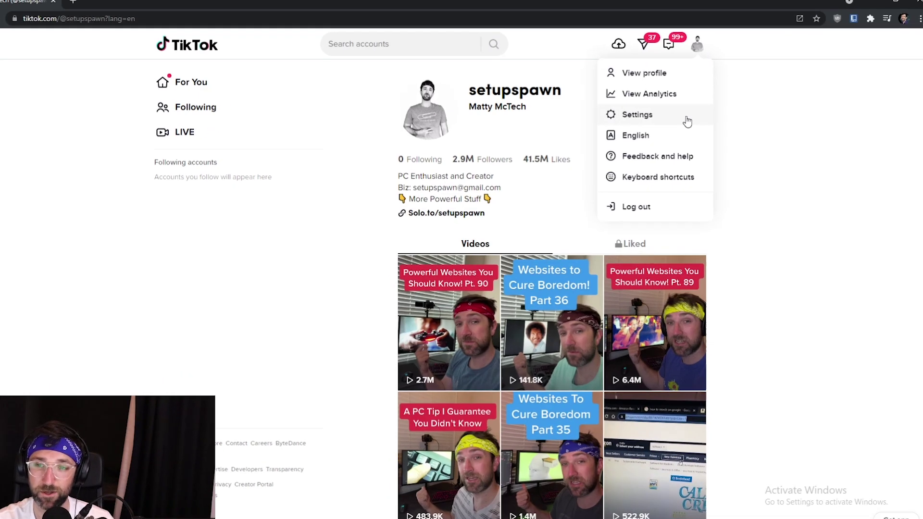
left_click(687, 121)
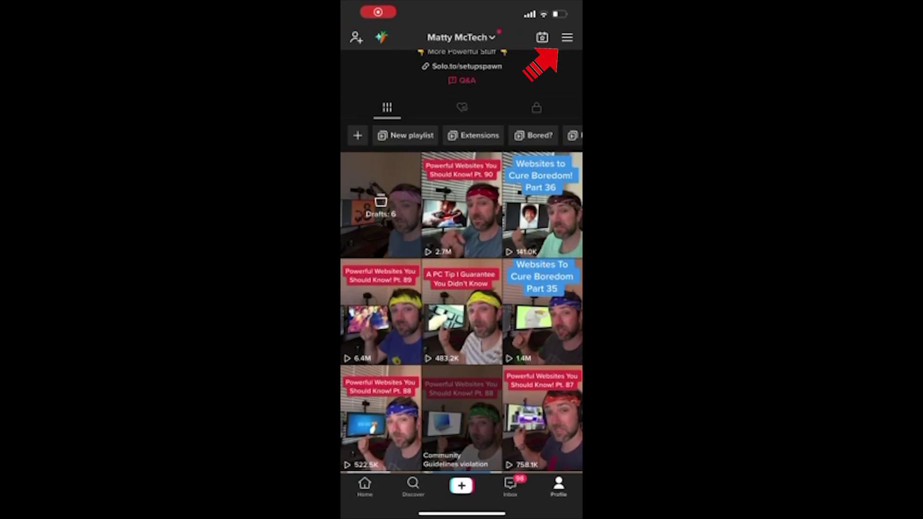
Under Privacy > Personalization and data > Download your data, request a TXT data copy.
left_click(567, 37)
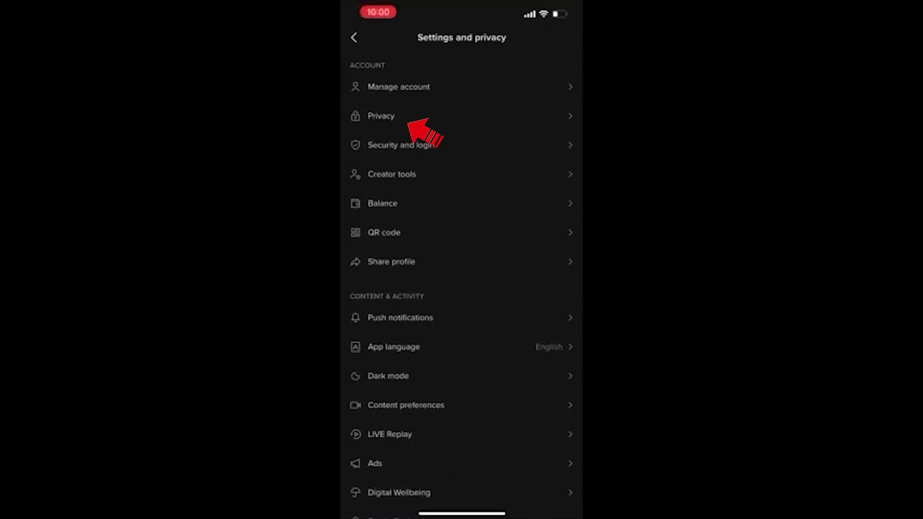
left_click(382, 116)
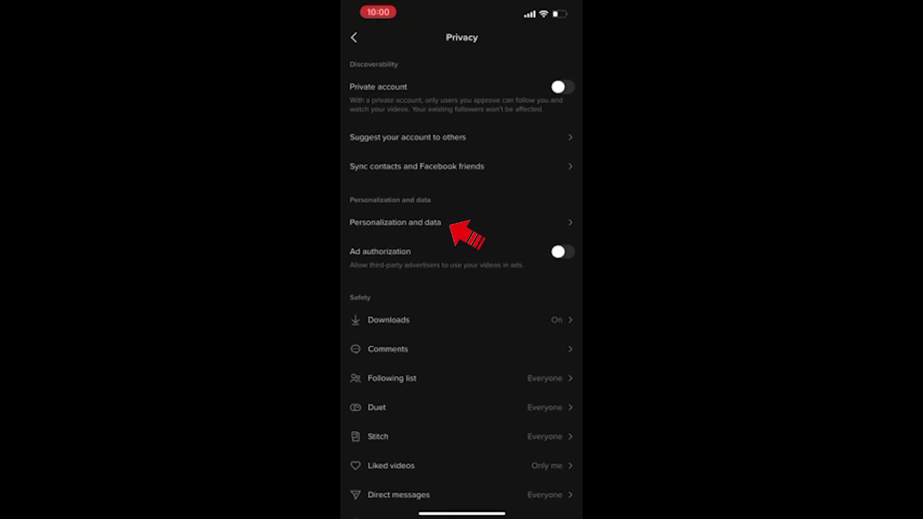
left_click(396, 222)
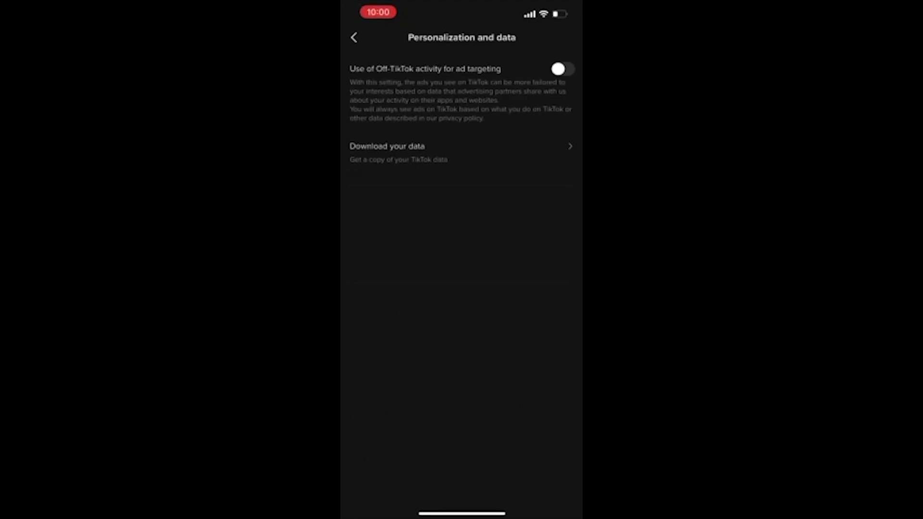
left_click(387, 146)
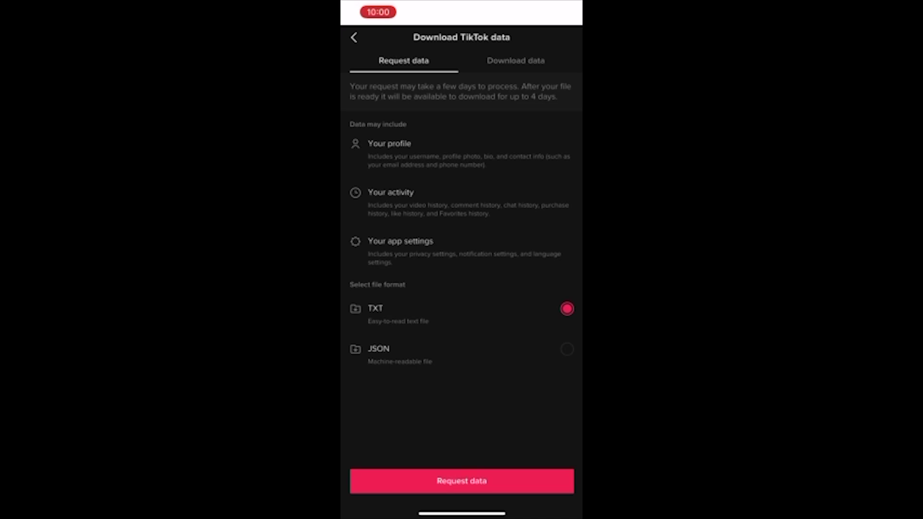
left_click(462, 481)
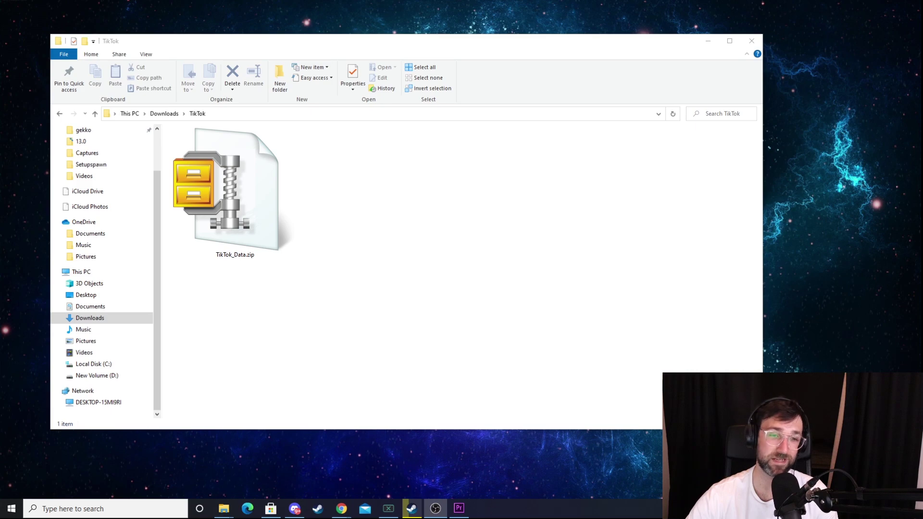
Extract TikTok_Data.zip into the TikTok folder with 7-Zip Extract Here.
left_click(268, 233)
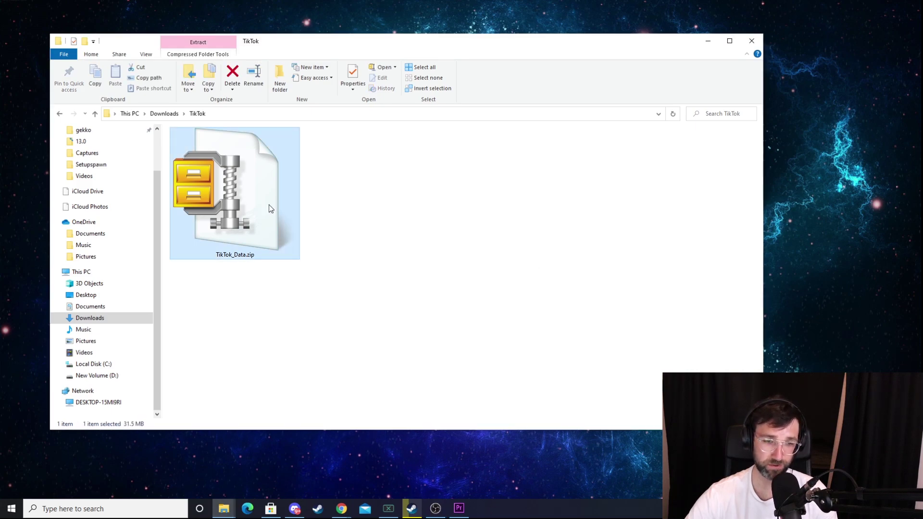
right_click(270, 204)
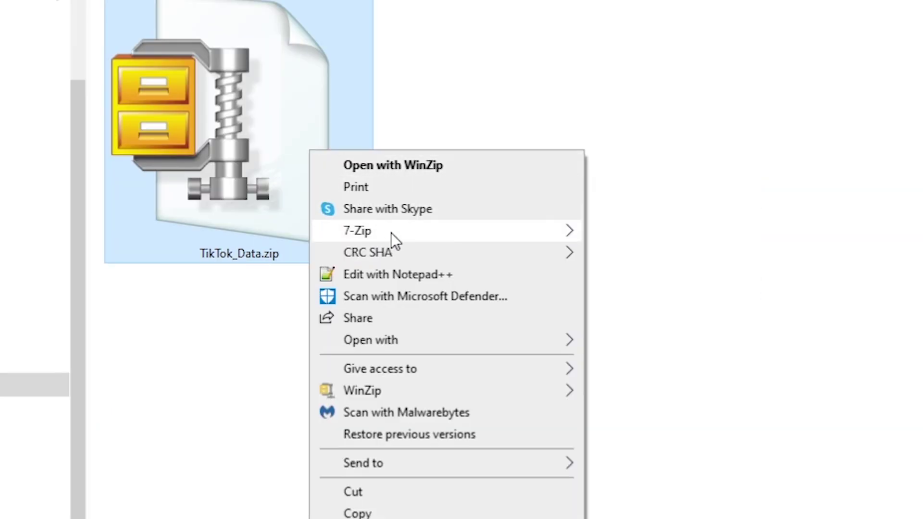
mouse_move(397, 235)
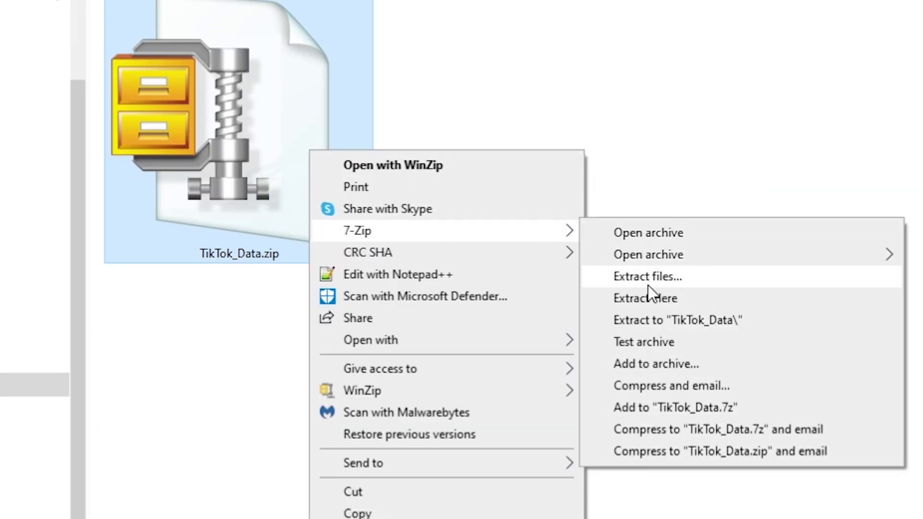
left_click(651, 293)
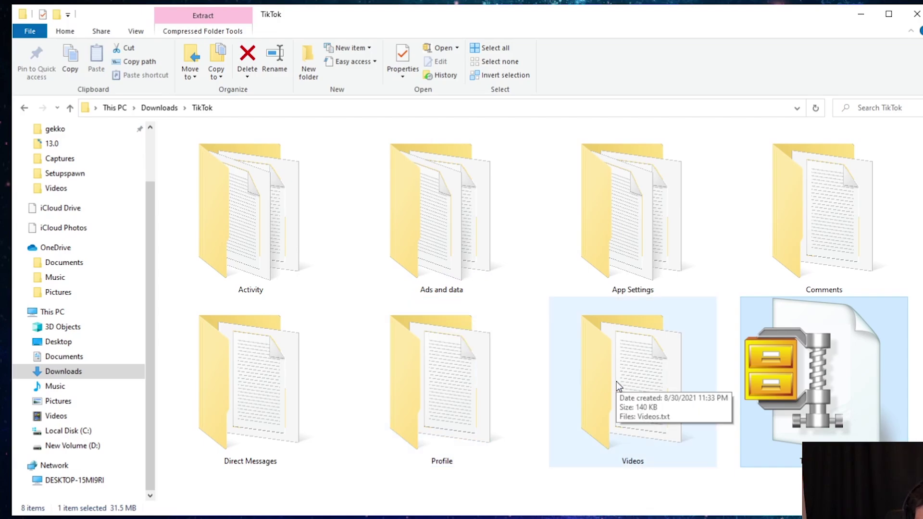
Open Videos\Videos.txt, scroll through its video links, then close Notepad.
double_click(519, 326)
double_click(202, 149)
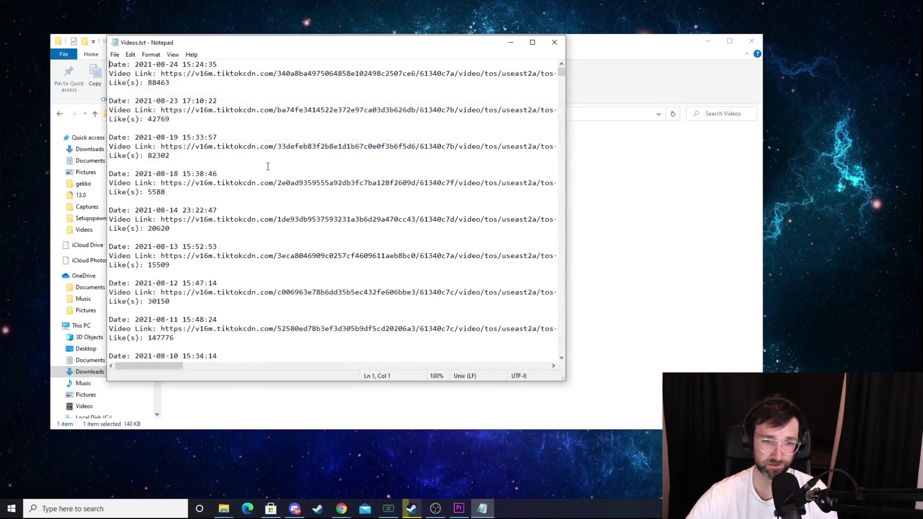
left_click_drag(561, 73, 562, 340)
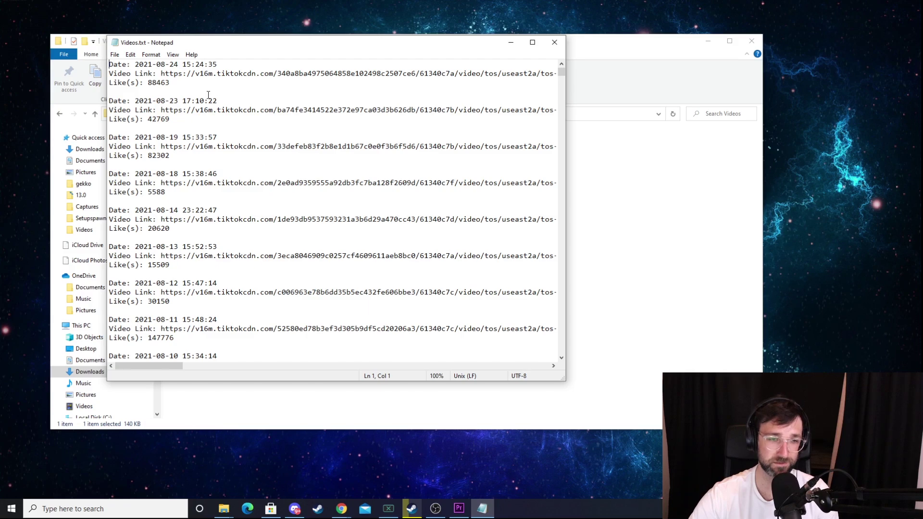
left_click(554, 41)
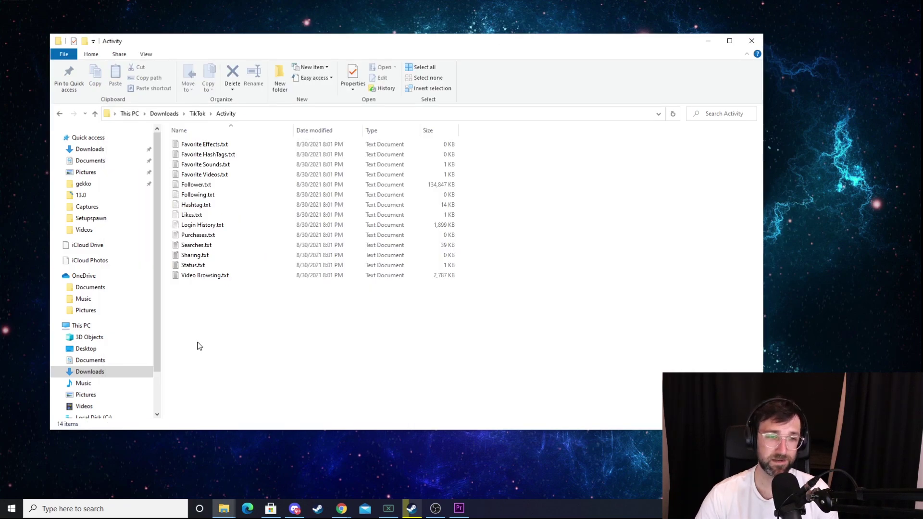